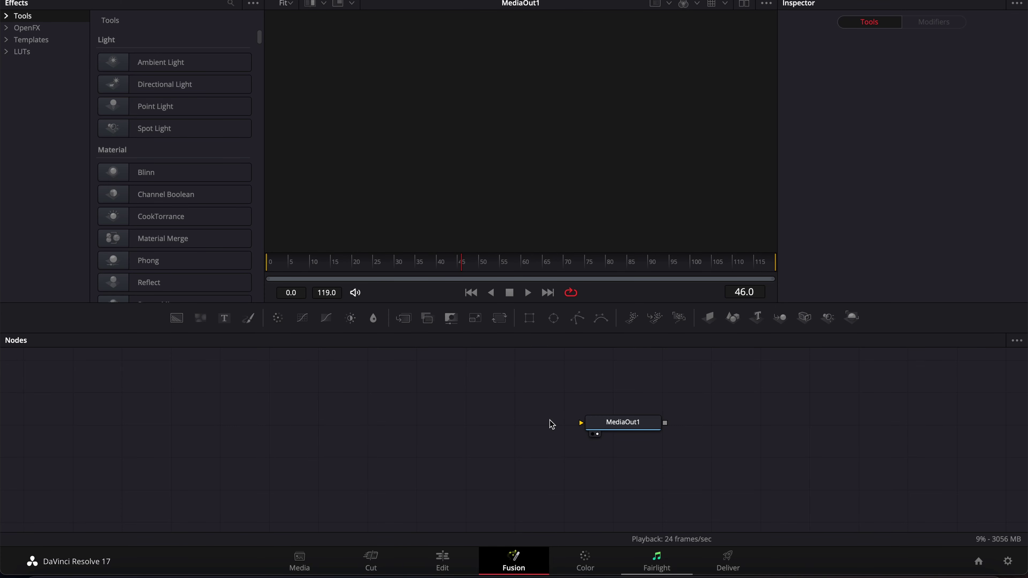
# - Add a Text1 node feeding MediaOut1 and type DAVINCI RESOLVE as its text
pyautogui.moveTo(224, 318); pyautogui.dragTo(422, 425)
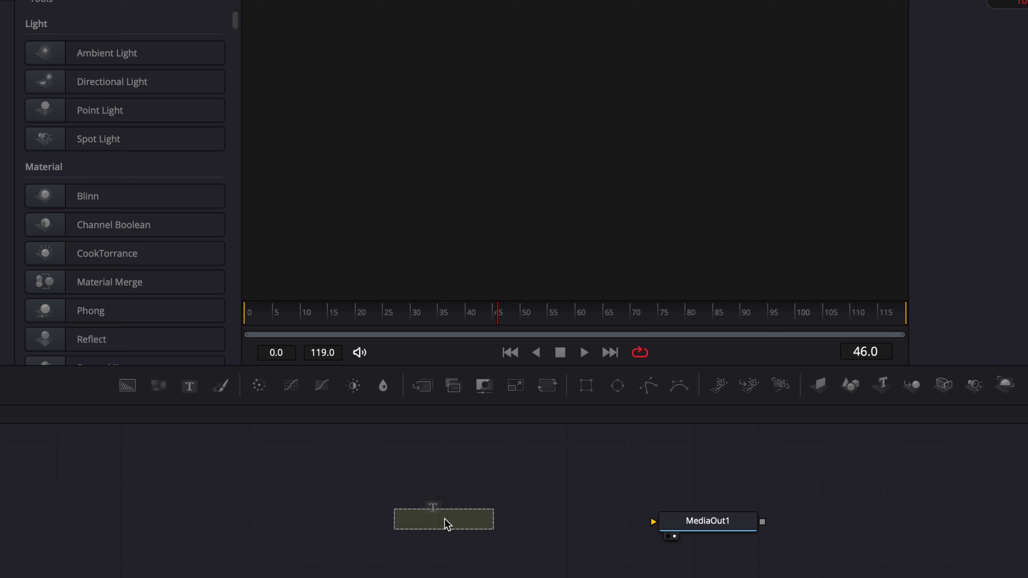
pyautogui.moveTo(447, 524); pyautogui.dragTo(680, 526)
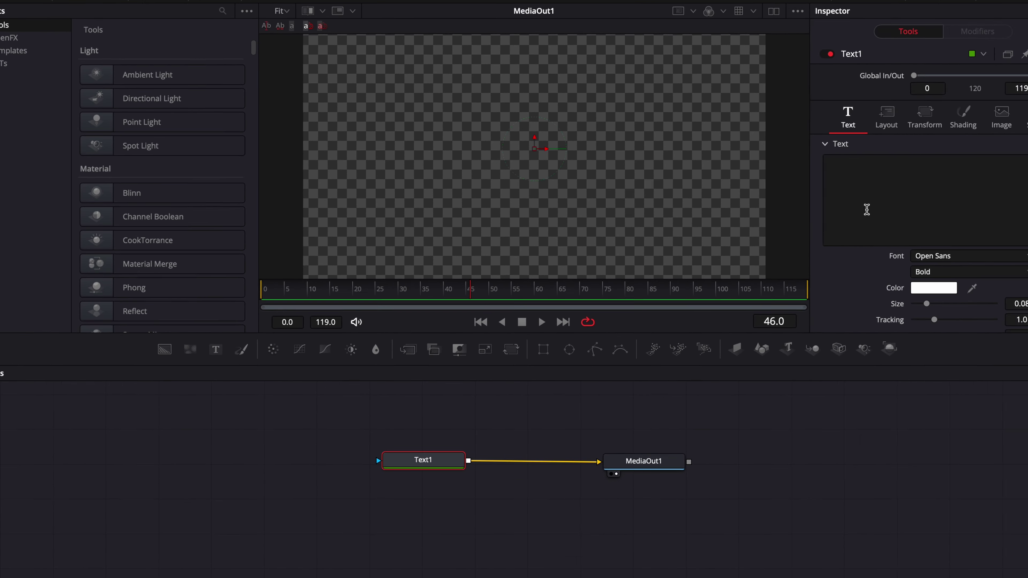
pyautogui.click(977, 216)
pyautogui.write('DAVINCI RE')
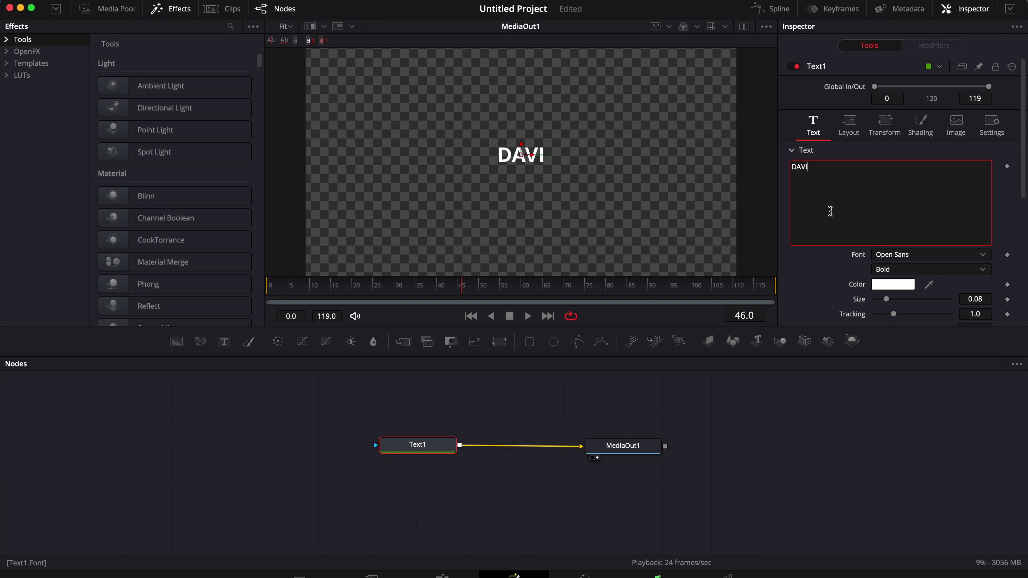
pyautogui.write('SOLVE')
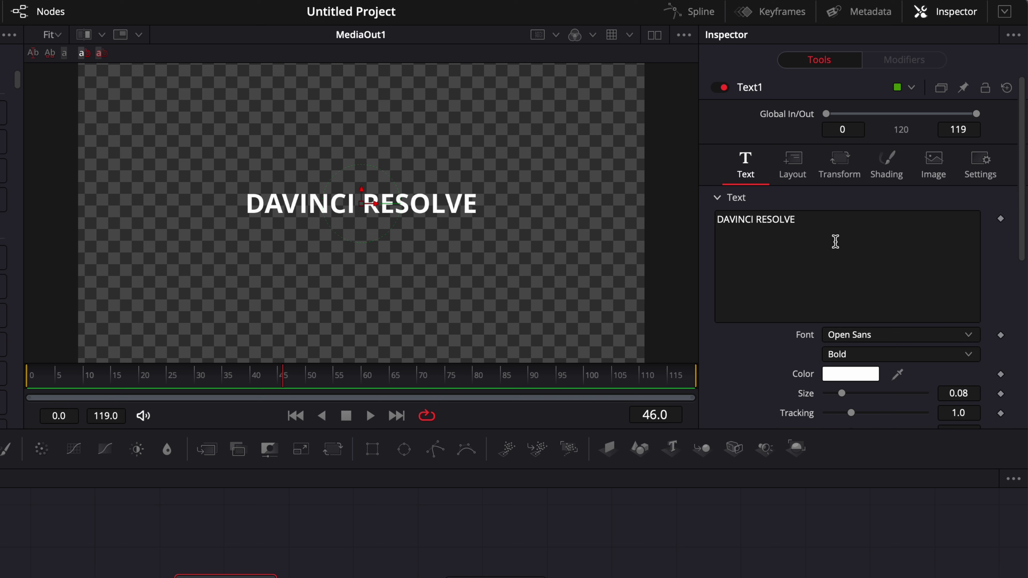
# - Attach a Follower modifier to the title text and bring up its settings
pyautogui.rightClick(796, 247)
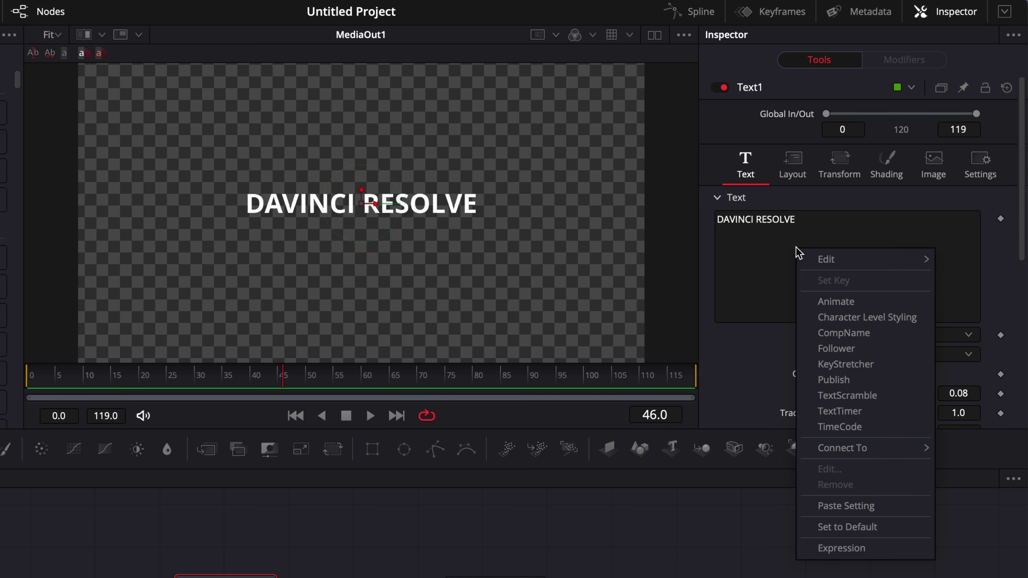
pyautogui.click(836, 349)
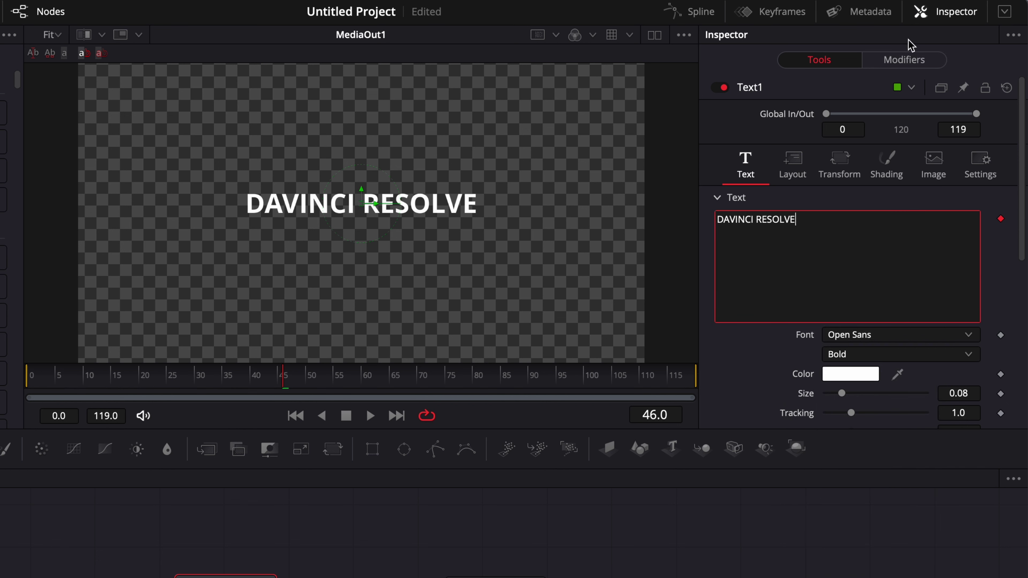
pyautogui.click(901, 63)
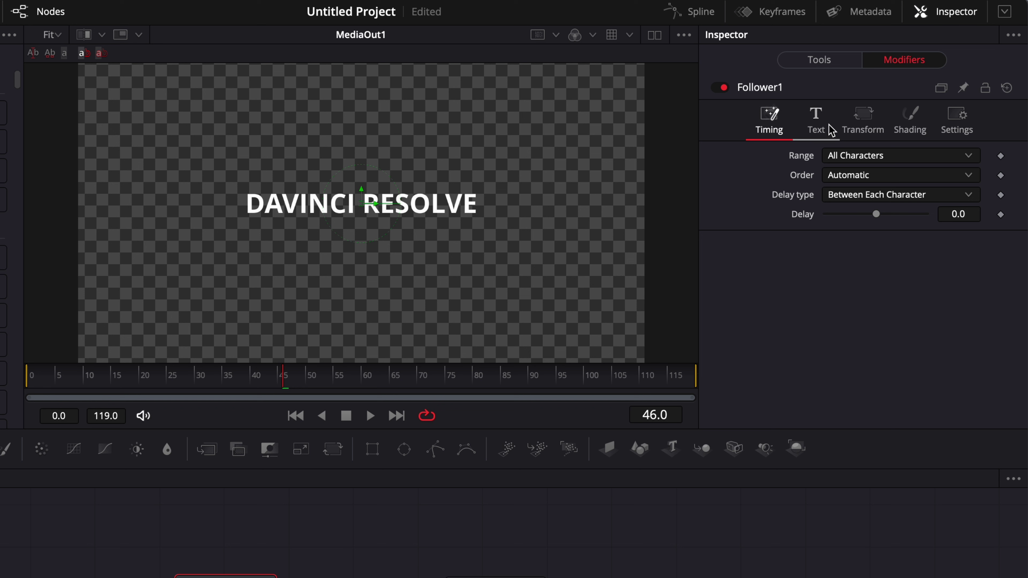
# - Review the Follower's Text, Transform, Shading and Timing settings
pyautogui.click(820, 124)
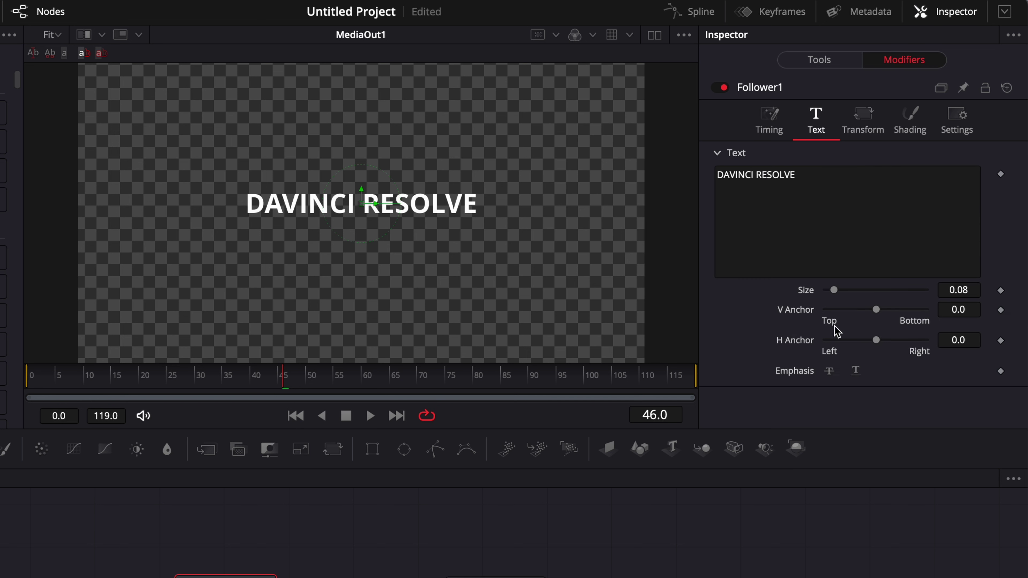
pyautogui.click(865, 134)
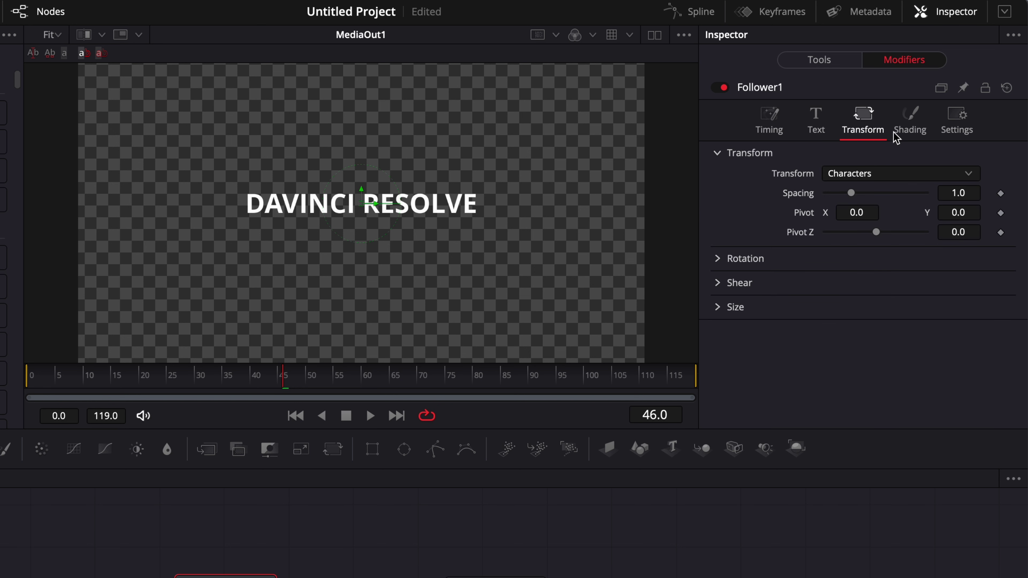
pyautogui.click(912, 131)
pyautogui.scroll(-5, 835, 238)
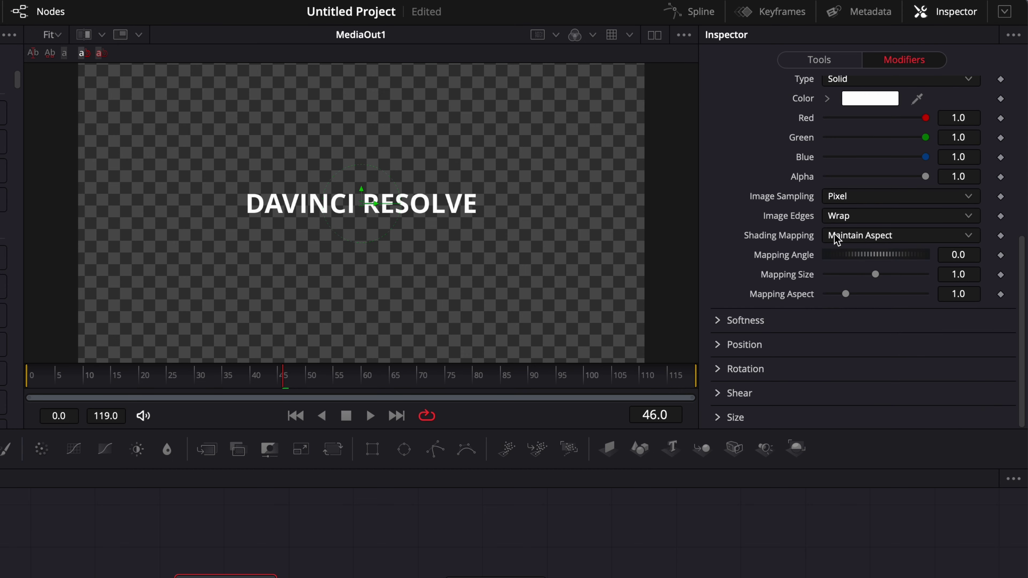
pyautogui.scroll(6, 837, 239)
pyautogui.click(819, 61)
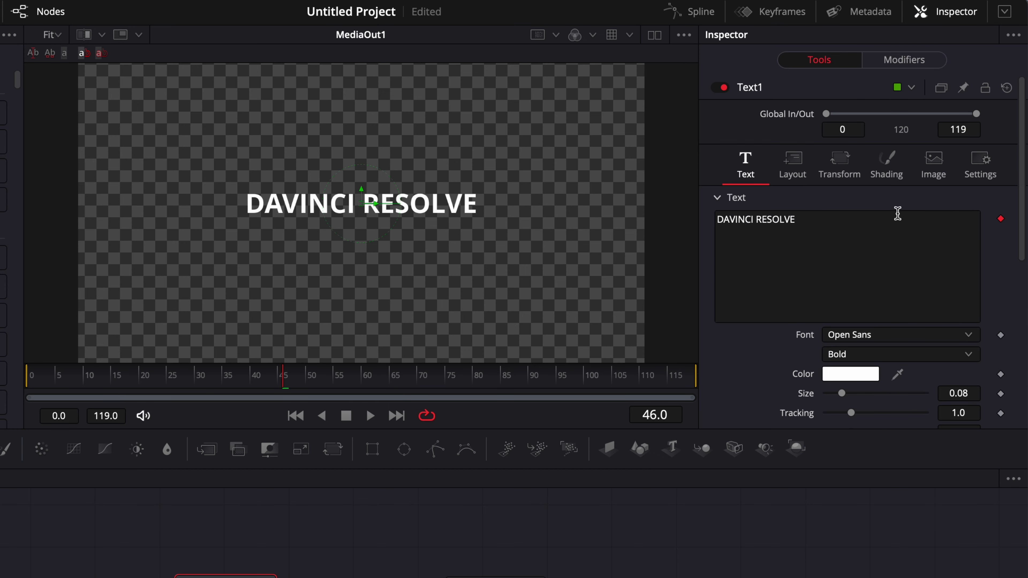
pyautogui.click(904, 62)
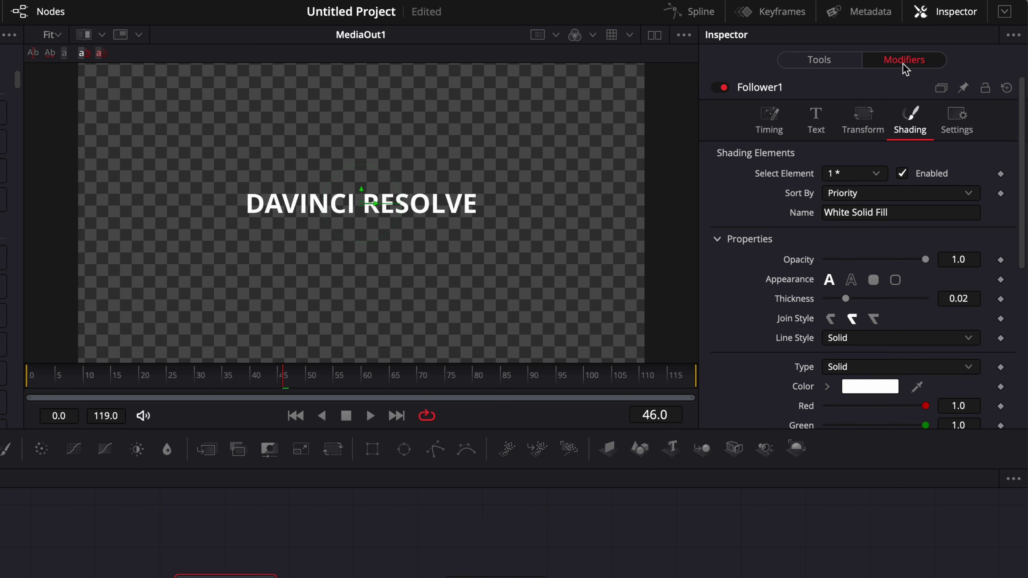
pyautogui.click(771, 130)
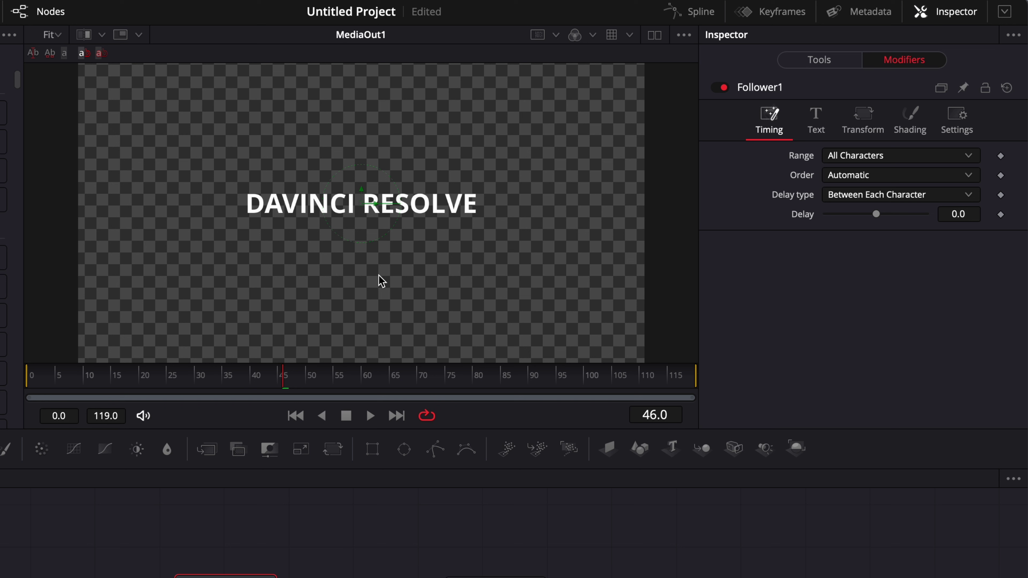
# - Expand the Follower's per-character Position controls in the Shading settings
pyautogui.click(918, 119)
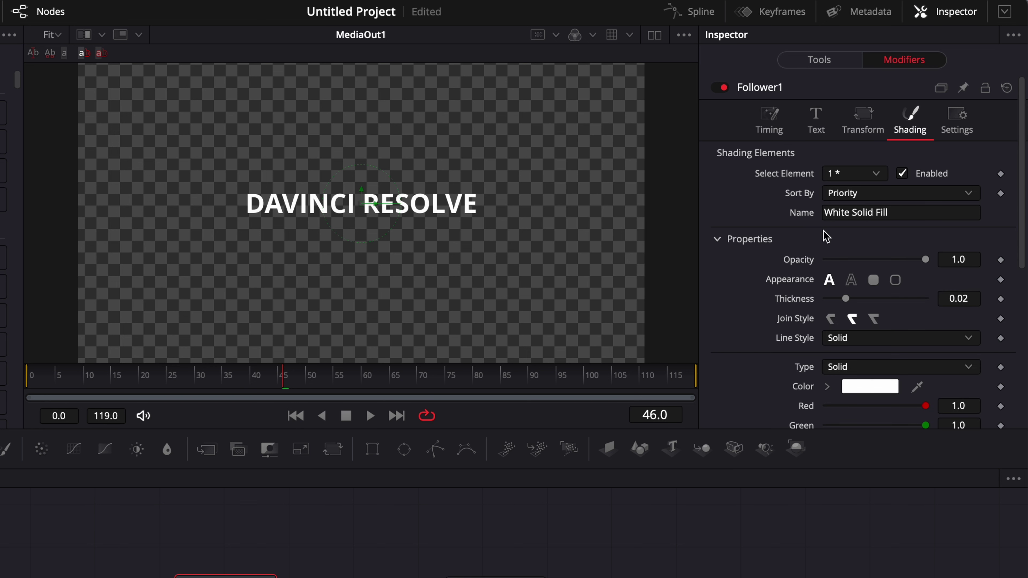
pyautogui.scroll(-5, 826, 236)
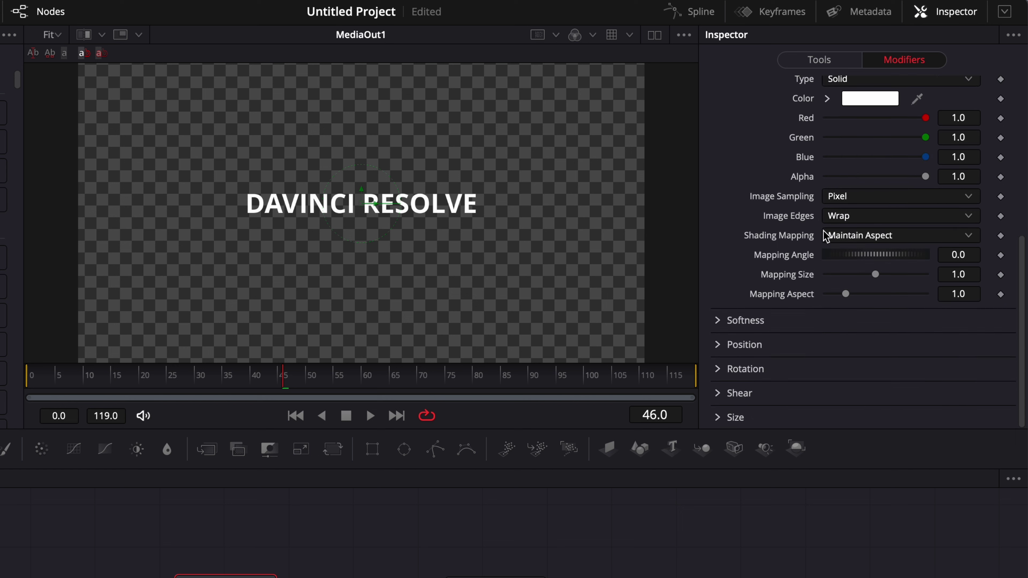
pyautogui.click(717, 345)
pyautogui.scroll(-2, 745, 369)
pyautogui.scroll(-2, 745, 369)
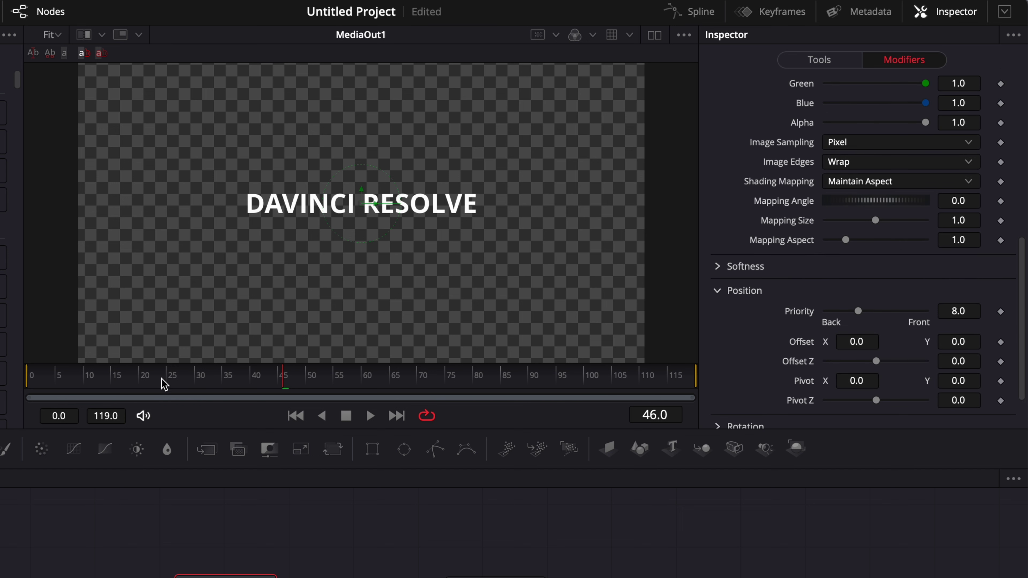
pyautogui.moveTo(161, 383)
pyautogui.mouseDown()
pyautogui.moveTo(148, 383)
pyautogui.moveTo(173, 387)
pyautogui.mouseUp()
# - Keyframe Offset Z at 0 on frame 25 and -25 on frame 0, preview, and save
pyautogui.click(1000, 362)
pyautogui.moveTo(48, 383); pyautogui.dragTo(30, 382)
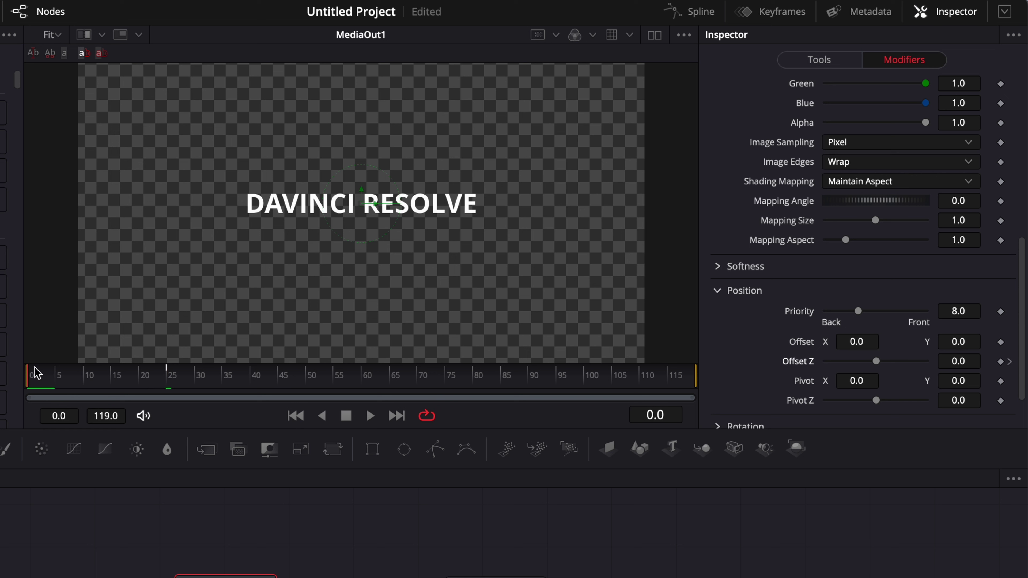
pyautogui.click(973, 360)
pyautogui.press('Return')
pyautogui.press('space')
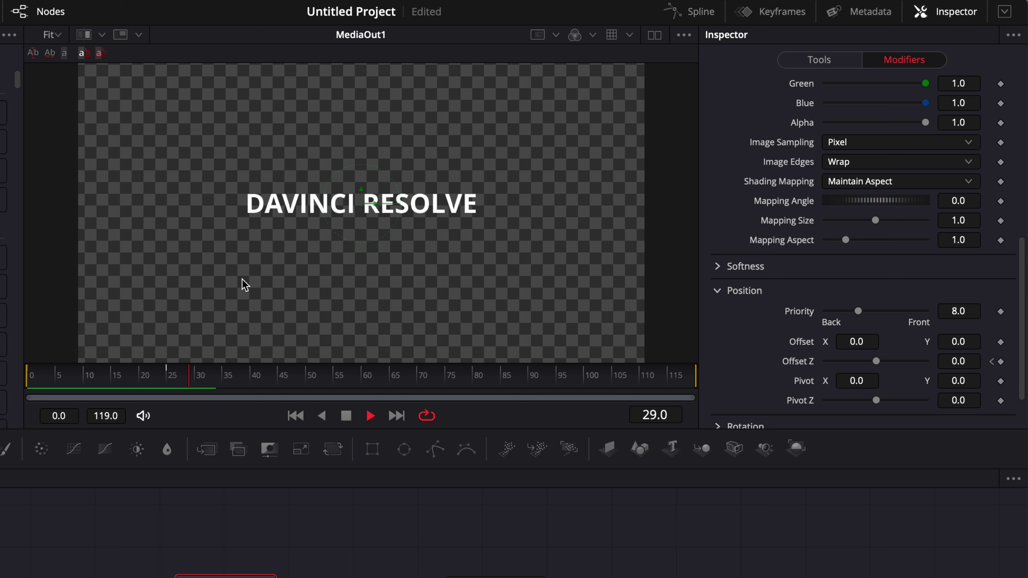
pyautogui.press('space')
pyautogui.moveTo(45, 374); pyautogui.dragTo(135, 384)
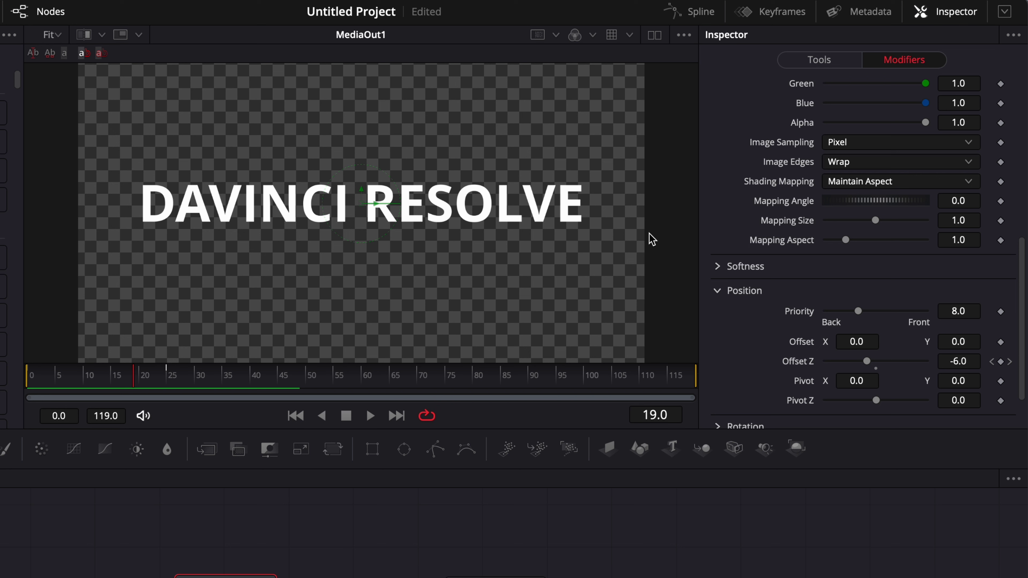
pyautogui.hotkey('ctrl', 's')
pyautogui.scroll(-2, 789, 301)
# - Set the Follower's Timing delay to -1.2 and preview the staggered letters from frame 0
pyautogui.scroll(10, 791, 302)
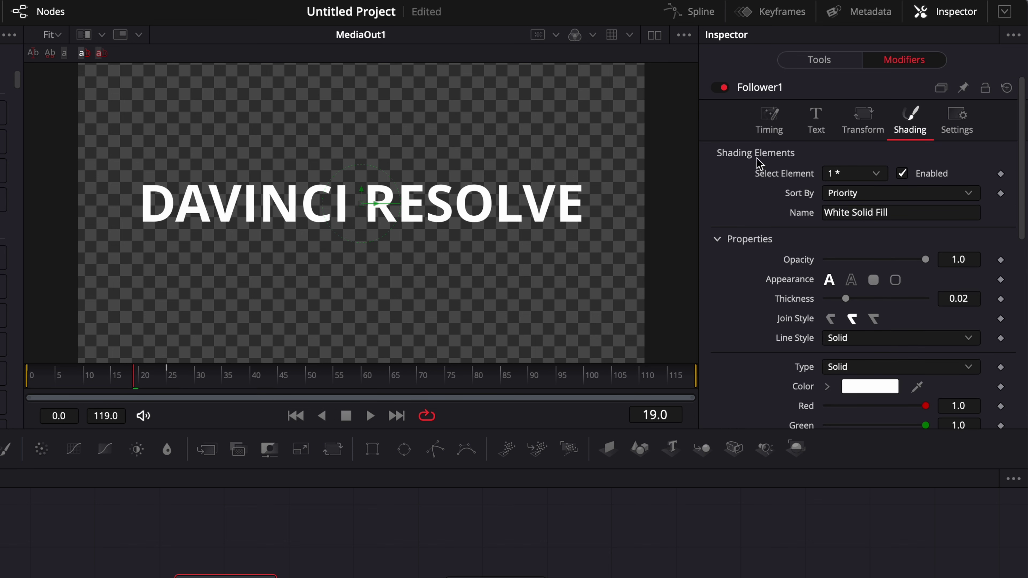
pyautogui.click(769, 128)
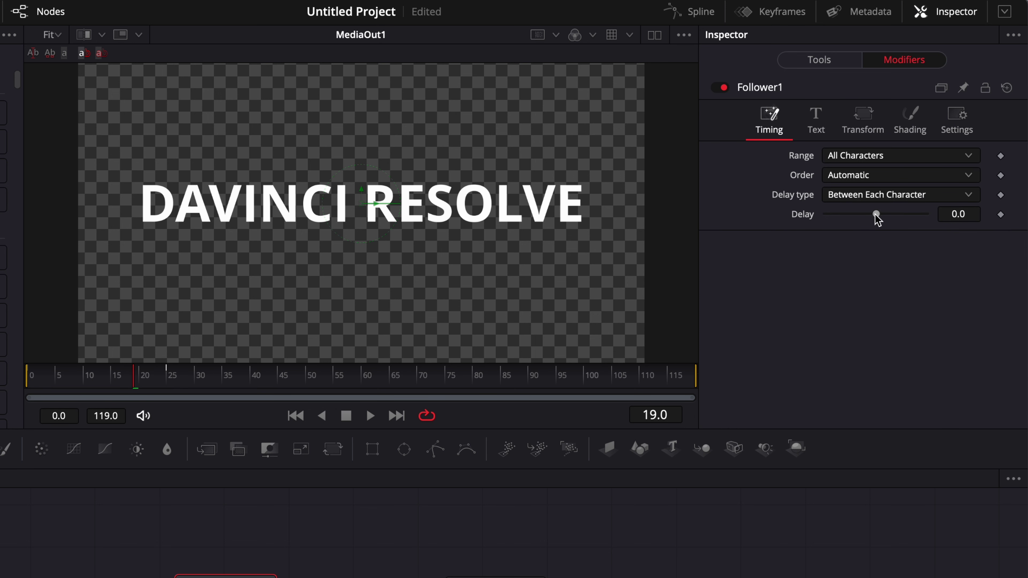
pyautogui.moveTo(877, 218); pyautogui.dragTo(876, 219)
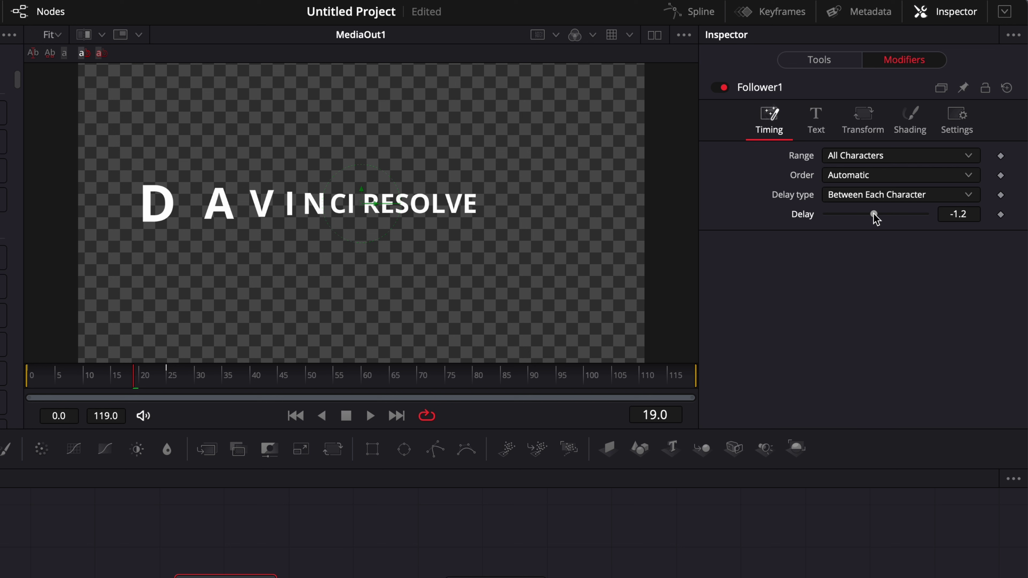
pyautogui.click(45, 381)
pyautogui.click(31, 379)
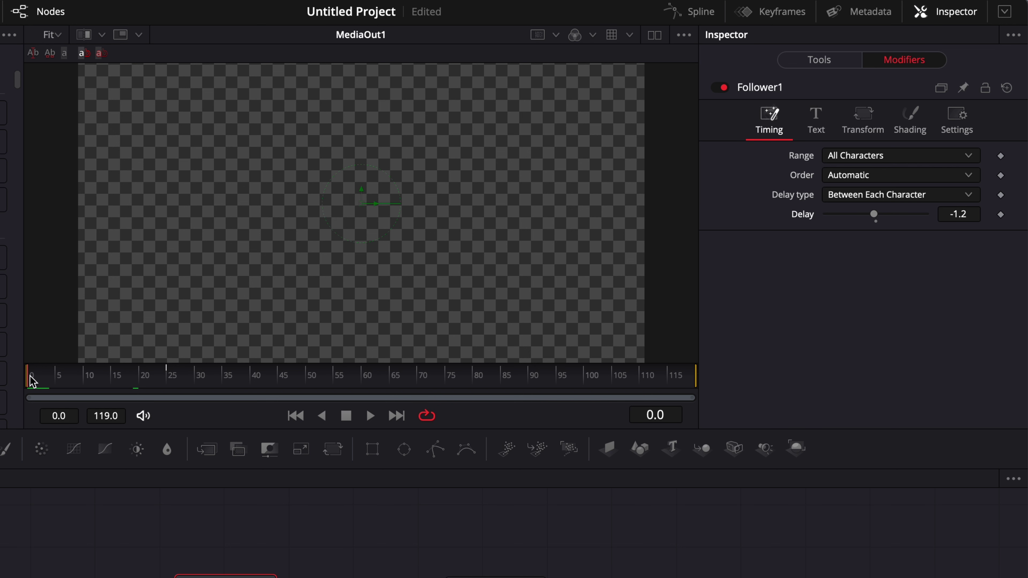
pyautogui.press('space')
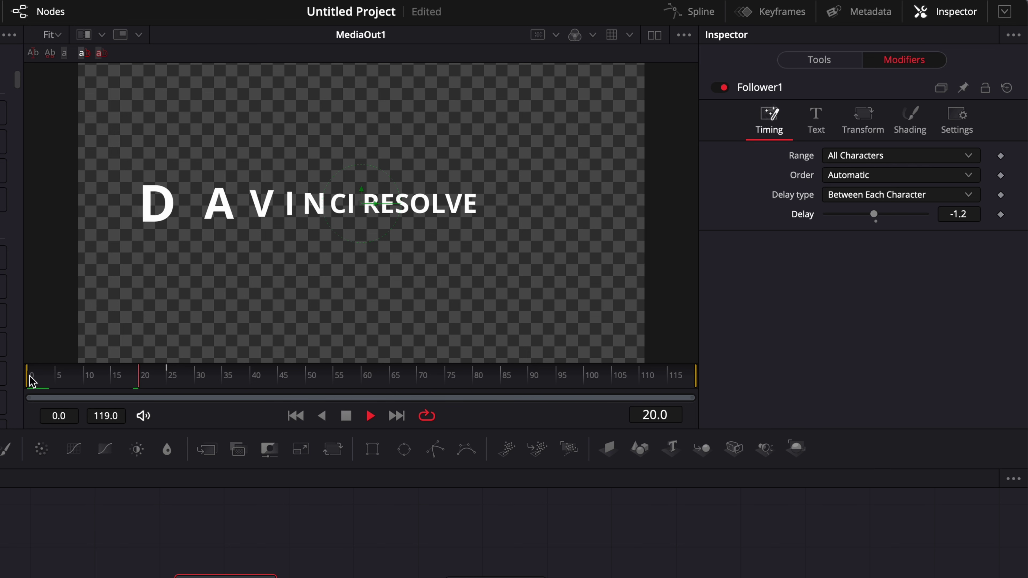
pyautogui.click(31, 376)
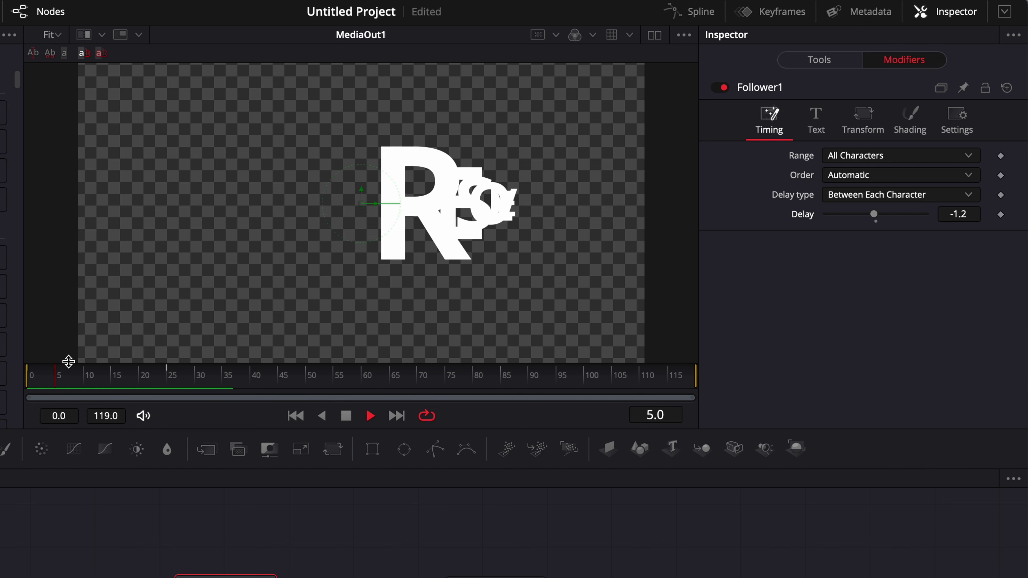
pyautogui.press('space')
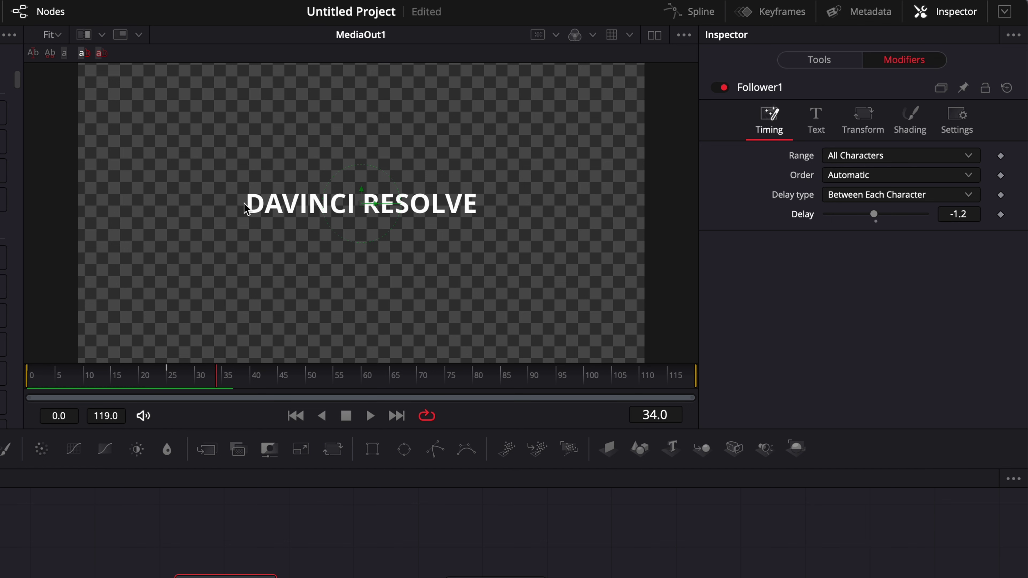
pyautogui.press('Left')
pyautogui.press('Left')
pyautogui.press('Left')
pyautogui.press('Left')
# - Try limiting the Follower to a character range, then return to All Characters
pyautogui.click(844, 157)
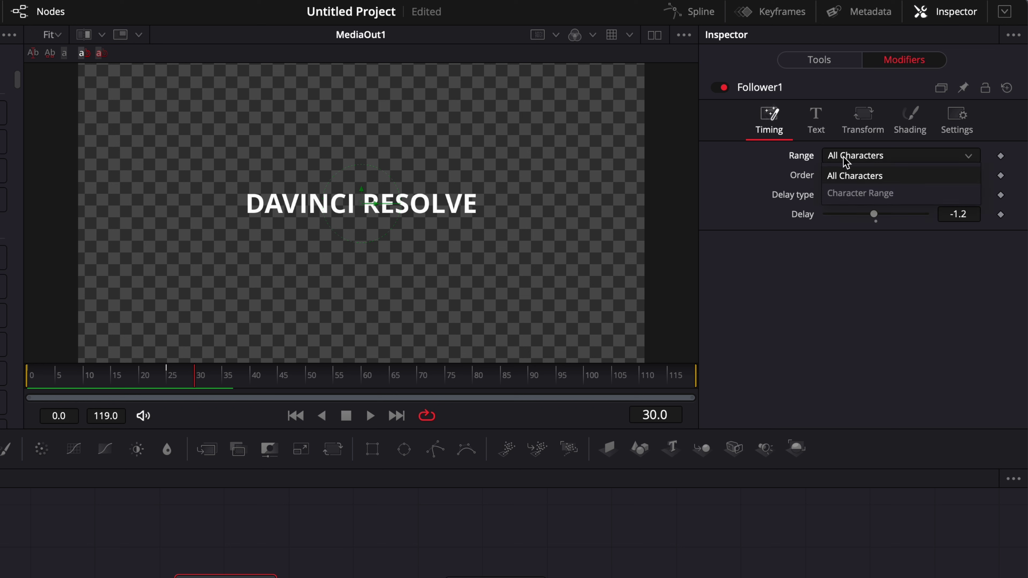
pyautogui.click(854, 195)
pyautogui.click(874, 160)
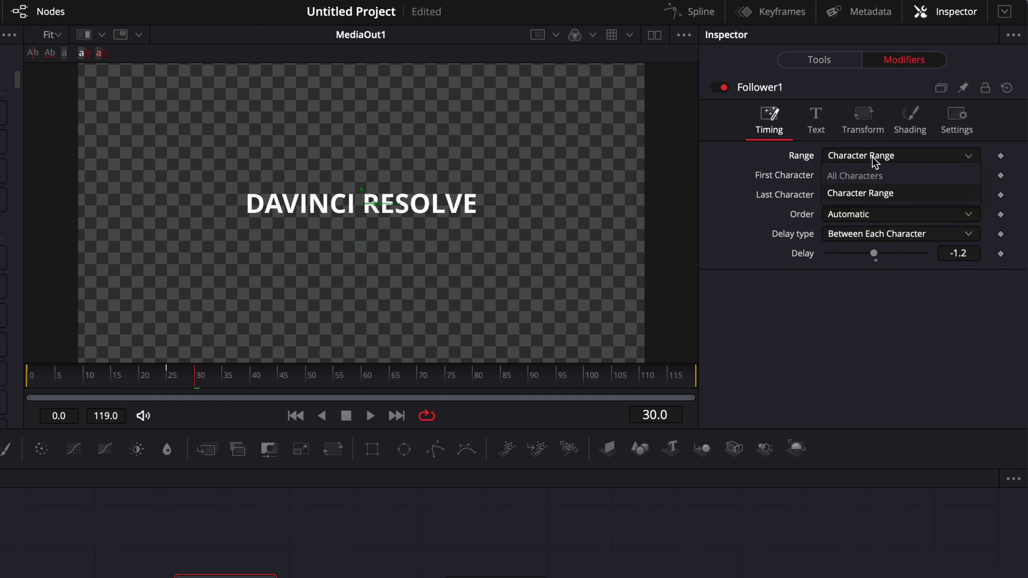
pyautogui.click(866, 178)
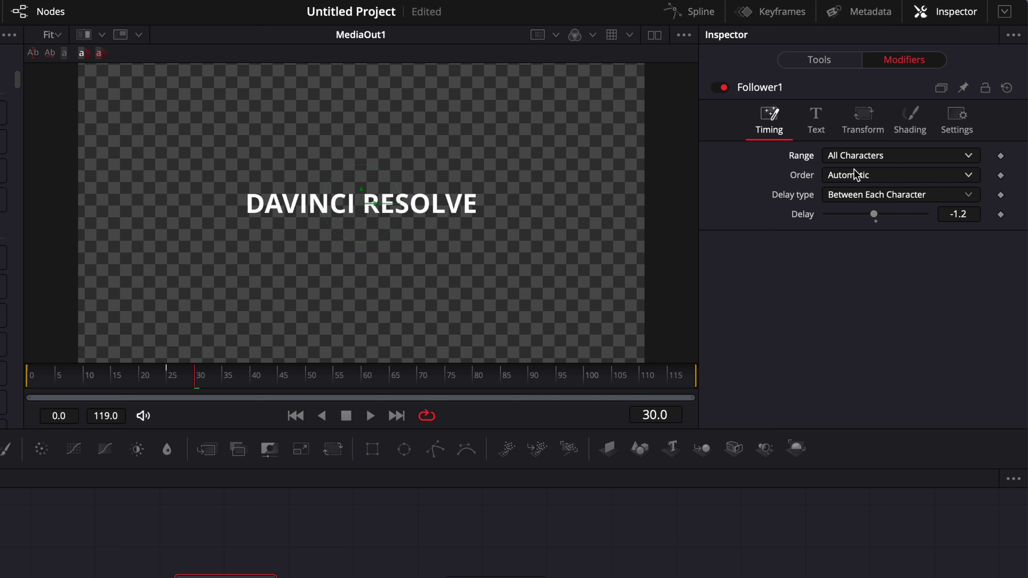
# - Preview the Left to Right letter order, then switch to Right to Left
pyautogui.click(855, 175)
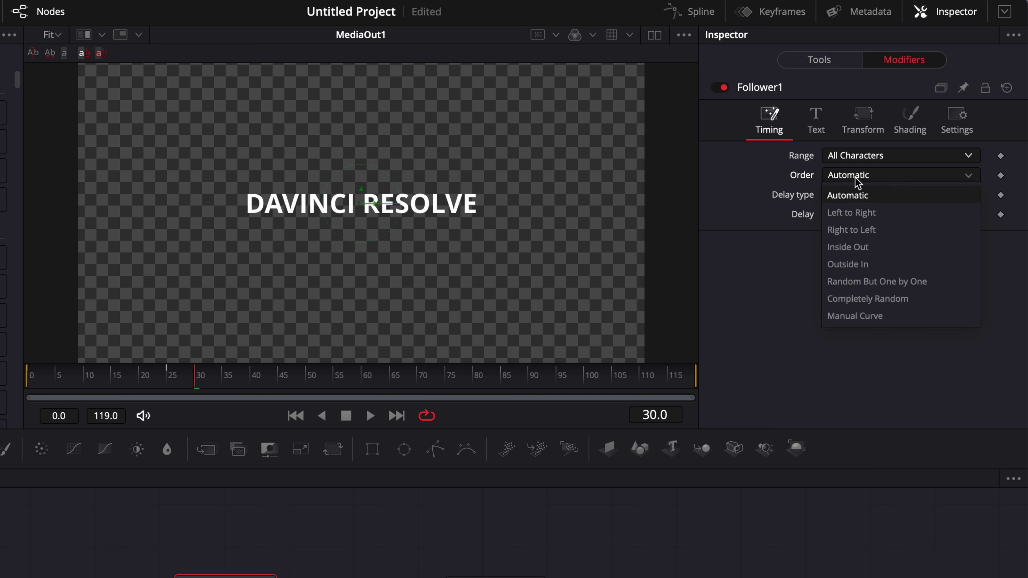
pyautogui.click(852, 213)
pyautogui.moveTo(67, 391); pyautogui.dragTo(96, 392)
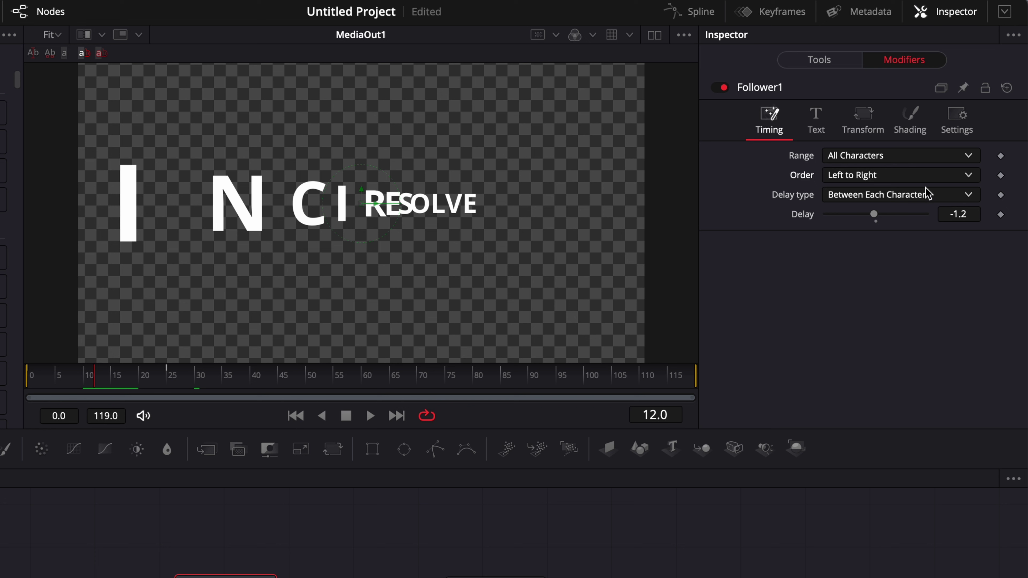
pyautogui.click(890, 175)
pyautogui.click(867, 231)
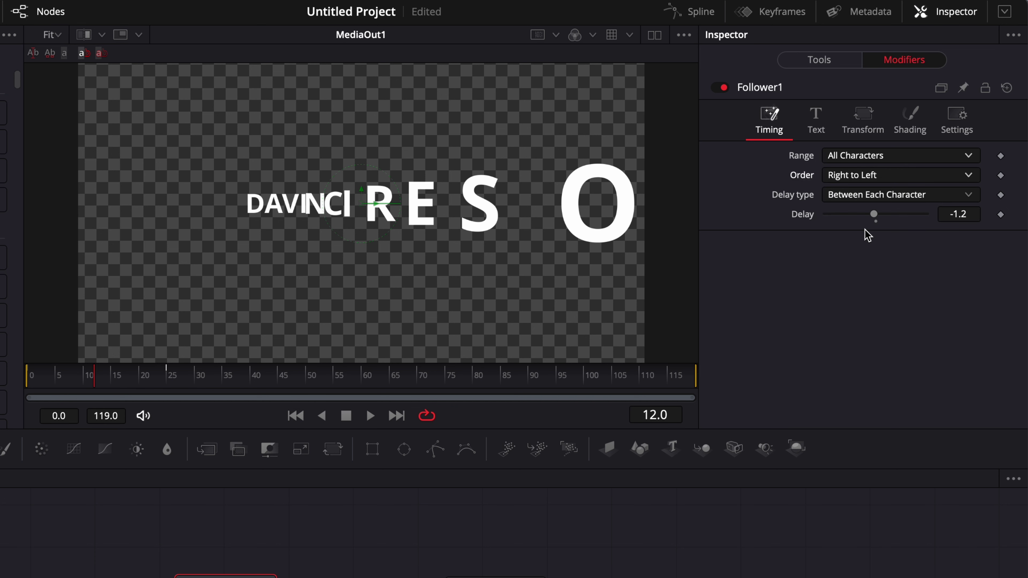
# - Set the letter order to Inside Out and play it from frame 0
pyautogui.click(877, 179)
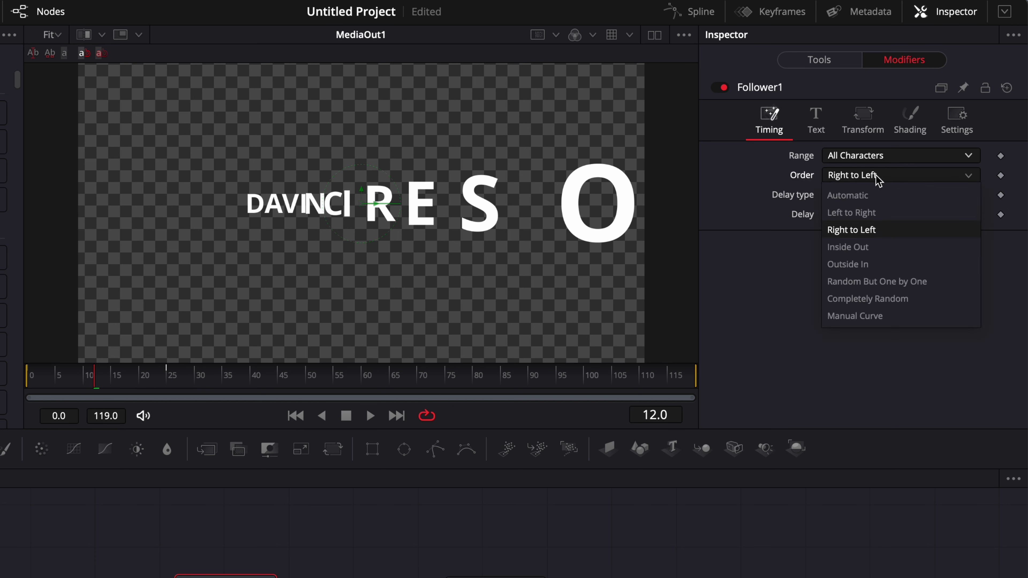
pyautogui.click(849, 248)
pyautogui.click(40, 380)
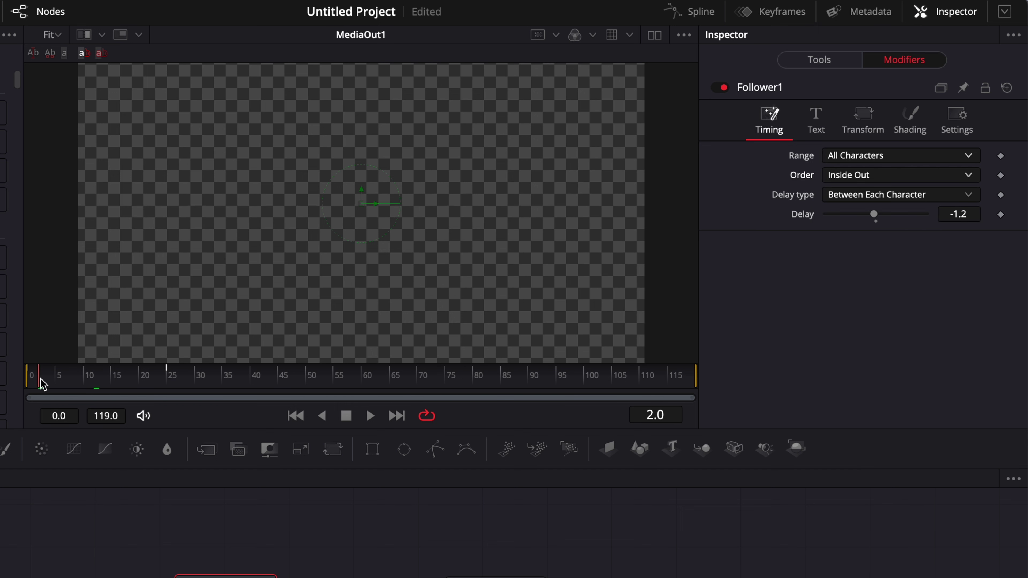
pyautogui.click(29, 376)
pyautogui.press('space')
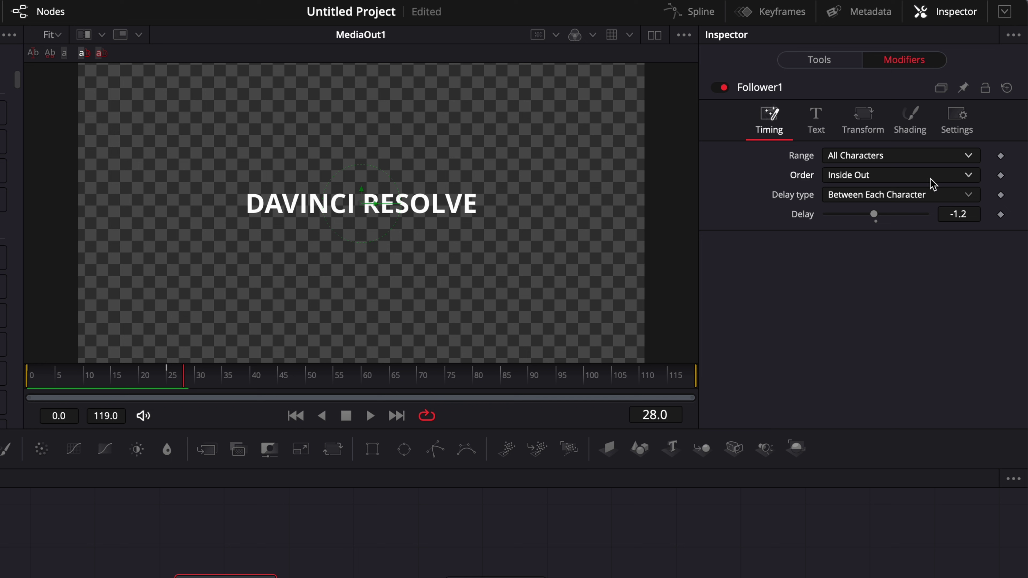
# - Set the letter order to Outside In and play it from the start
pyautogui.click(907, 178)
pyautogui.click(849, 264)
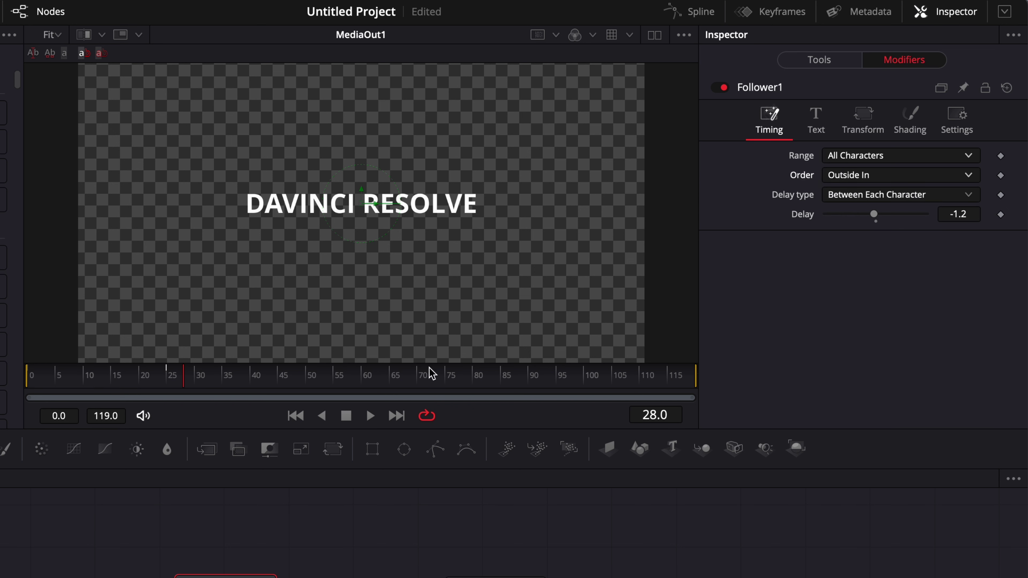
pyautogui.click(27, 387)
pyautogui.press('space')
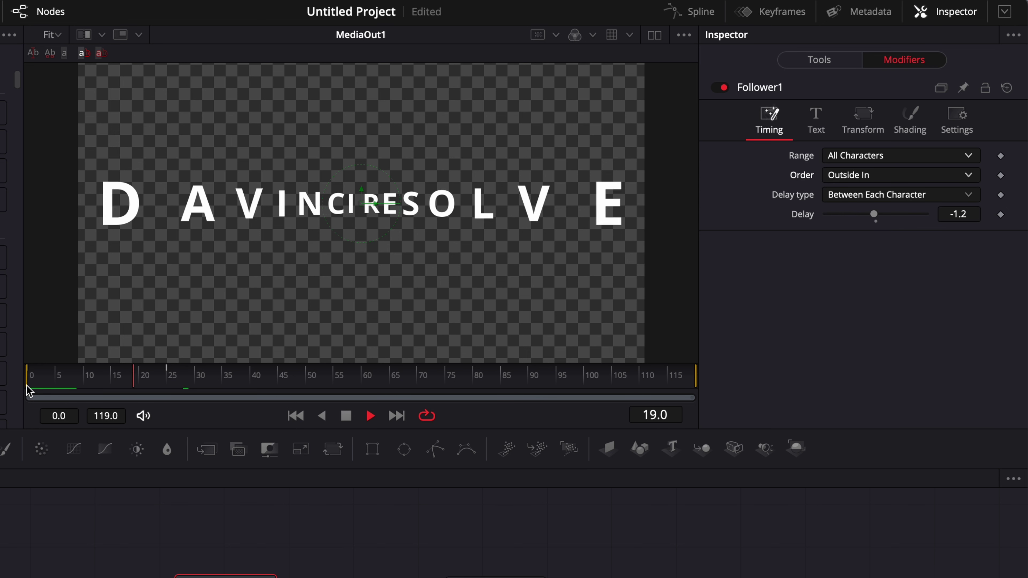
pyautogui.press('space')
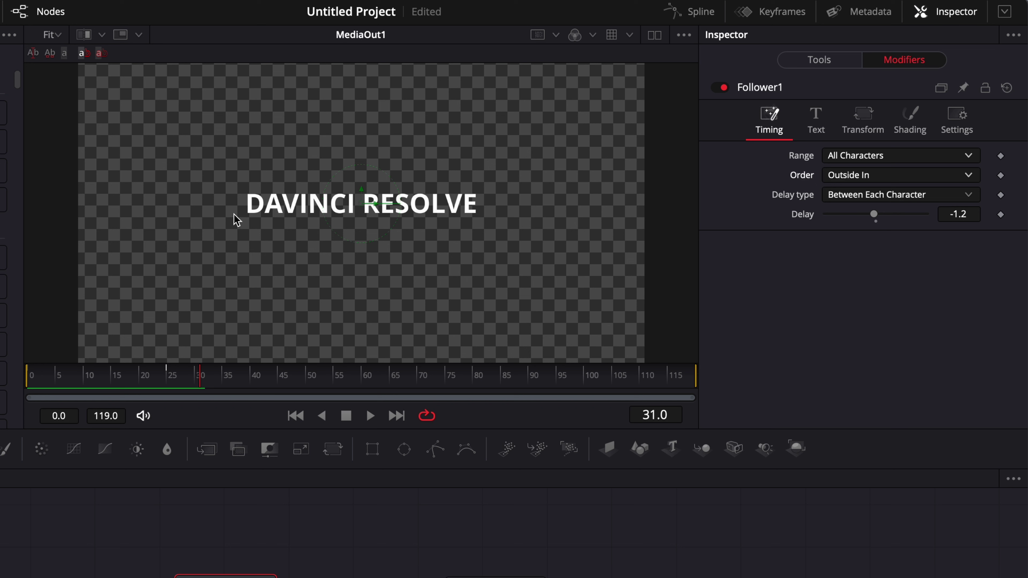
# - Switch to random one-by-one letter order and play until the text resolves
pyautogui.click(902, 178)
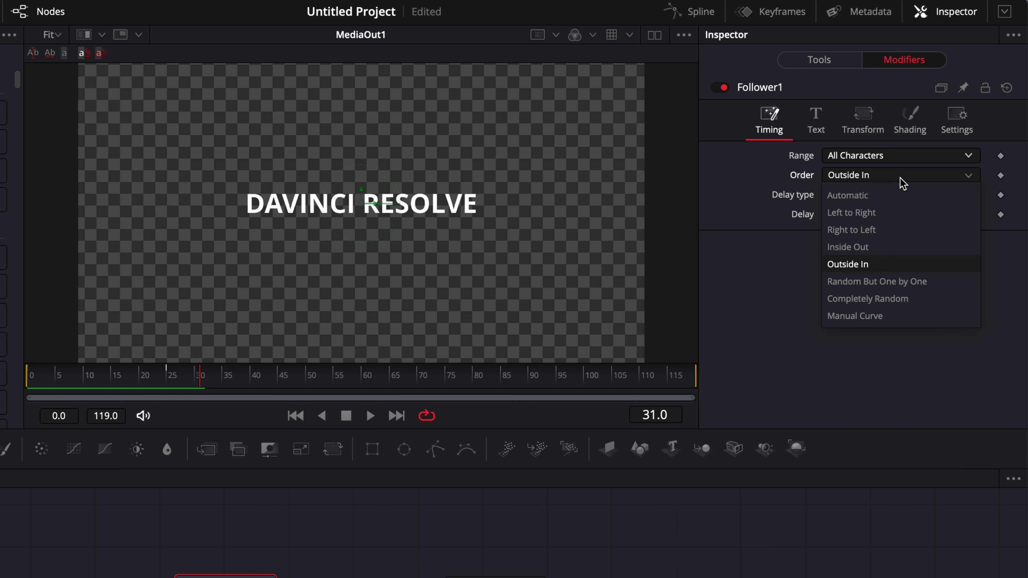
pyautogui.click(848, 282)
pyautogui.click(69, 378)
pyautogui.moveTo(71, 379); pyautogui.dragTo(30, 373)
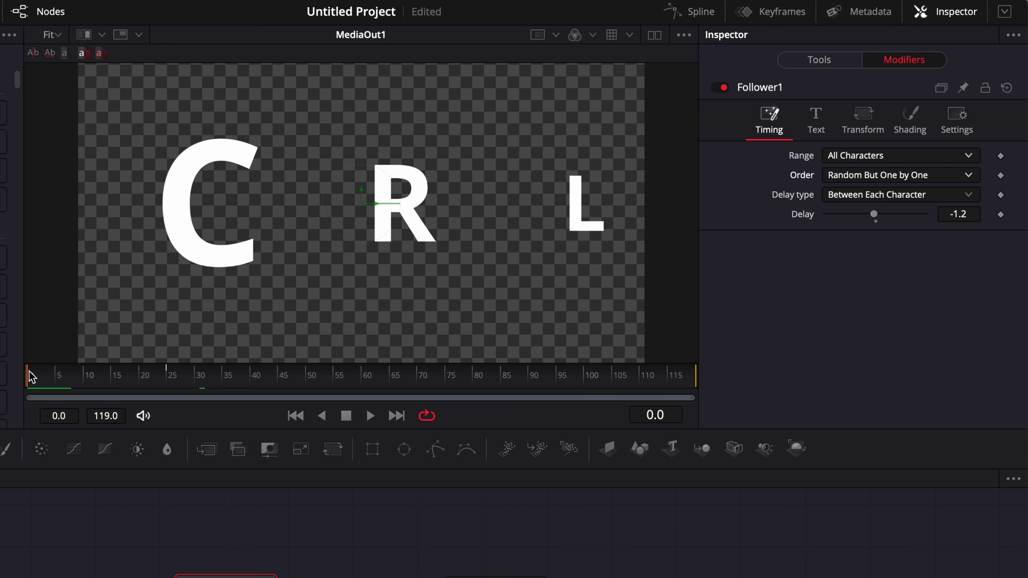
pyautogui.press('space')
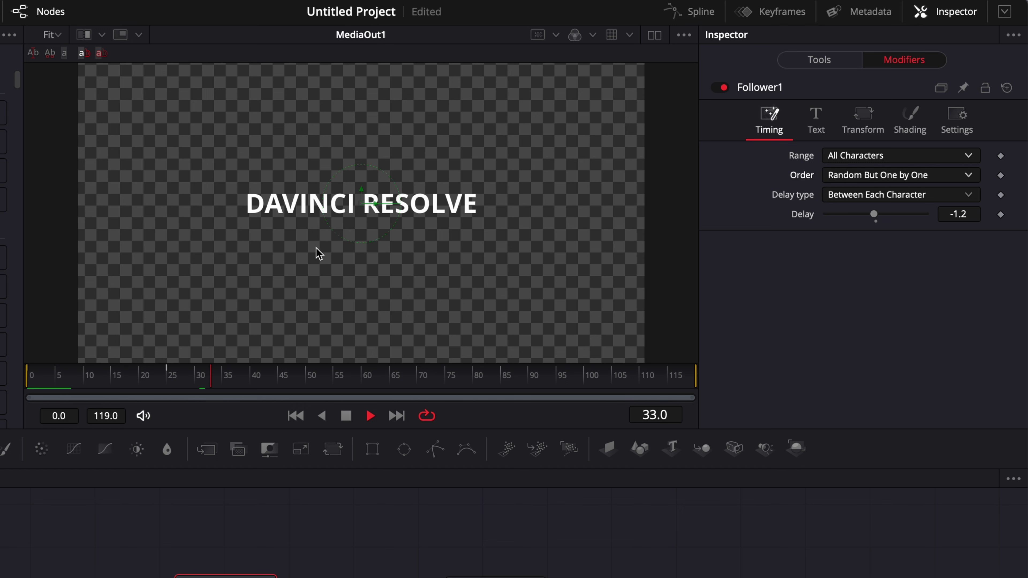
pyautogui.press('space')
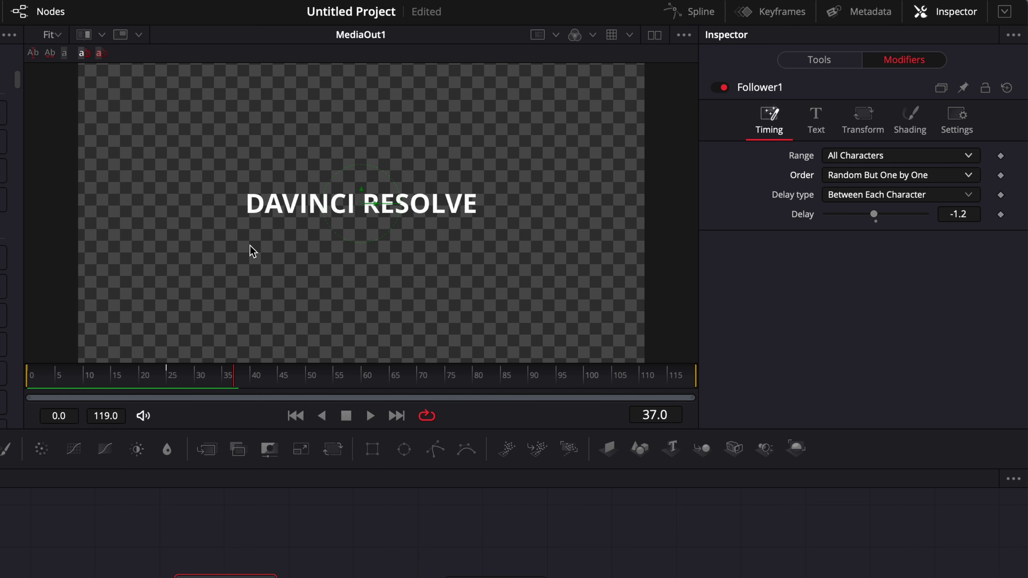
# - Play the Completely Random order, then try the Manual Curve order
pyautogui.click(919, 183)
pyautogui.click(850, 299)
pyautogui.moveTo(171, 365); pyautogui.dragTo(30, 373)
pyautogui.press('space')
pyautogui.press('space')
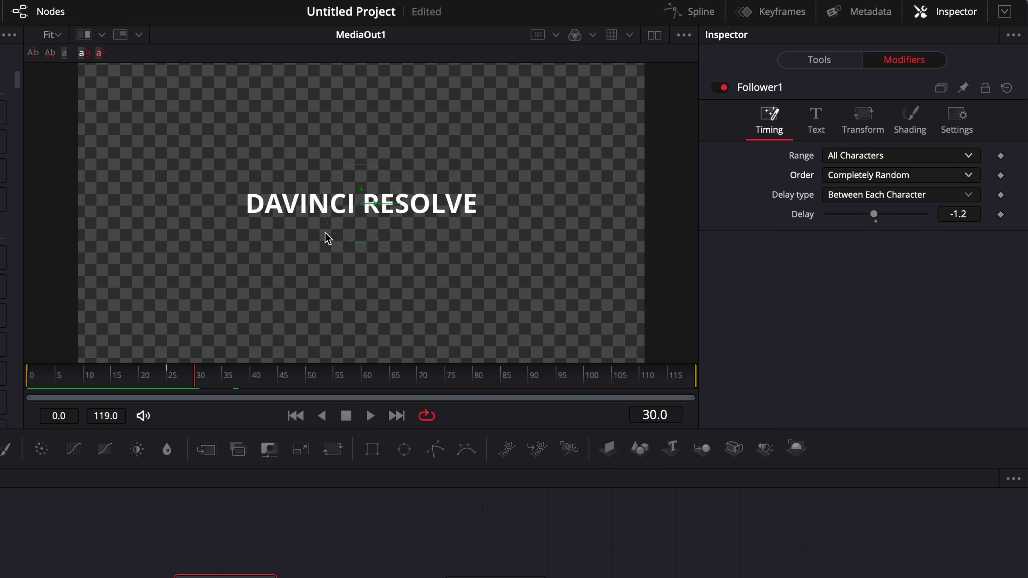
pyautogui.click(887, 178)
pyautogui.click(778, 197)
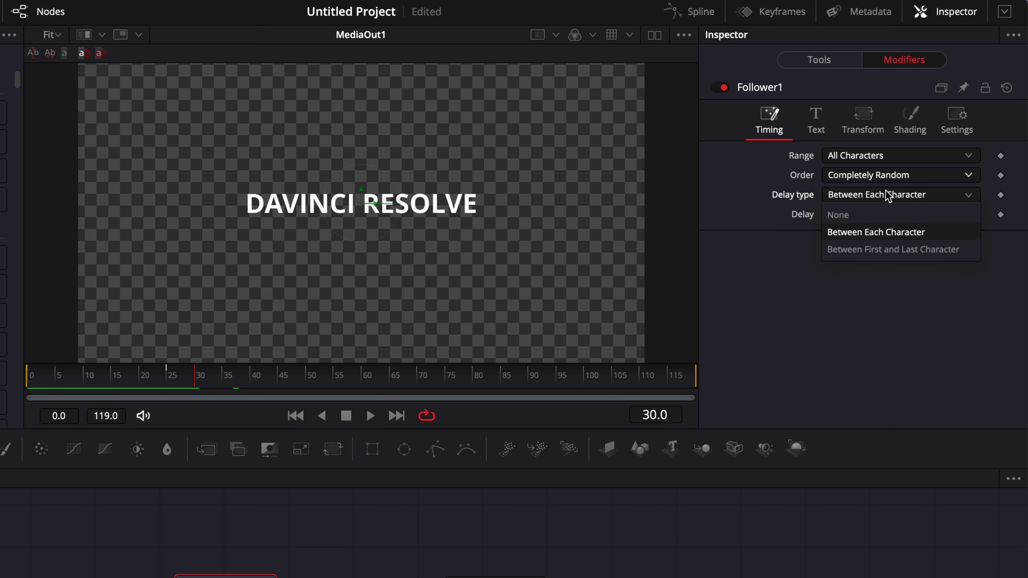
pyautogui.click(870, 215)
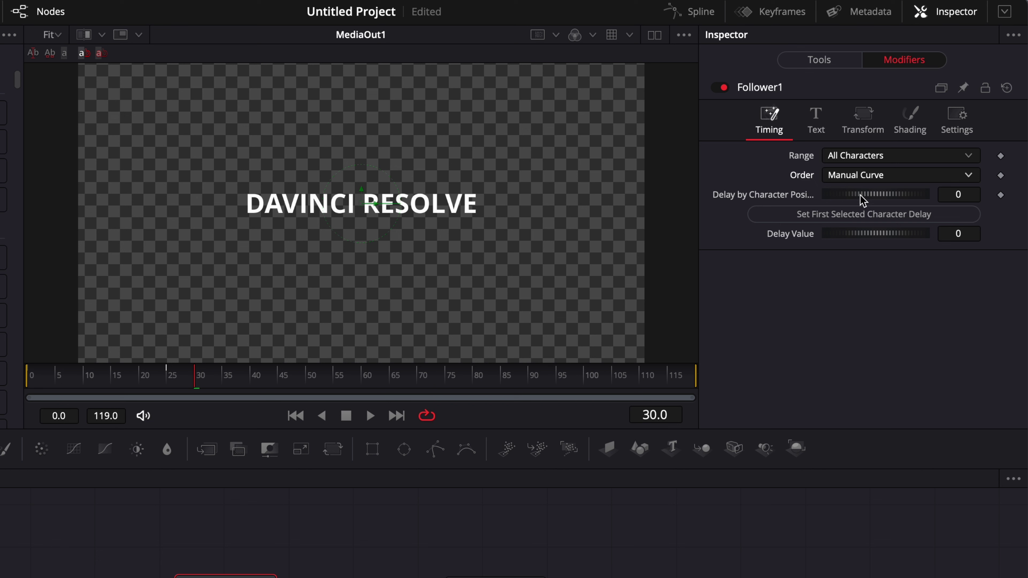
pyautogui.click(849, 178)
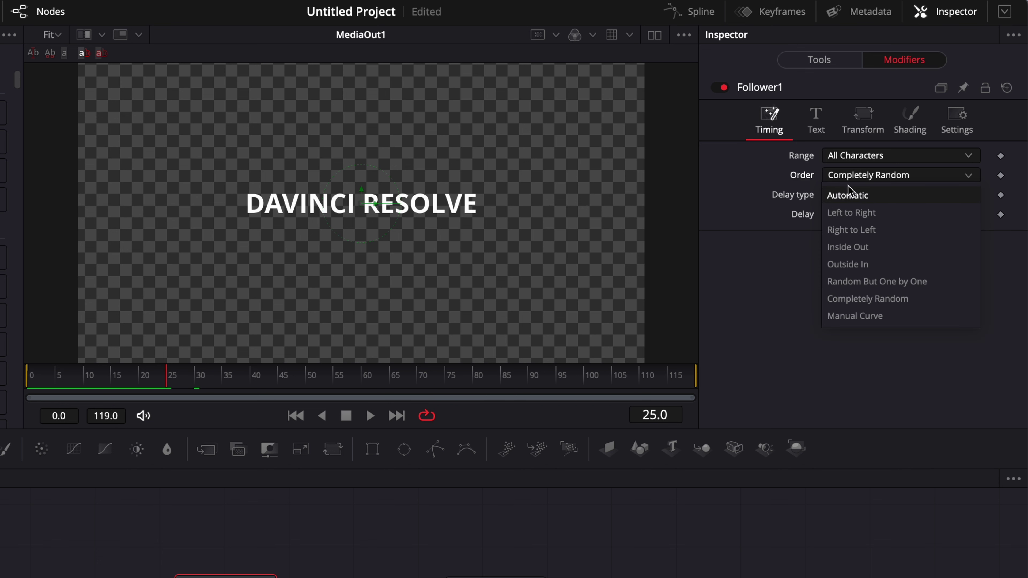
pyautogui.click(847, 214)
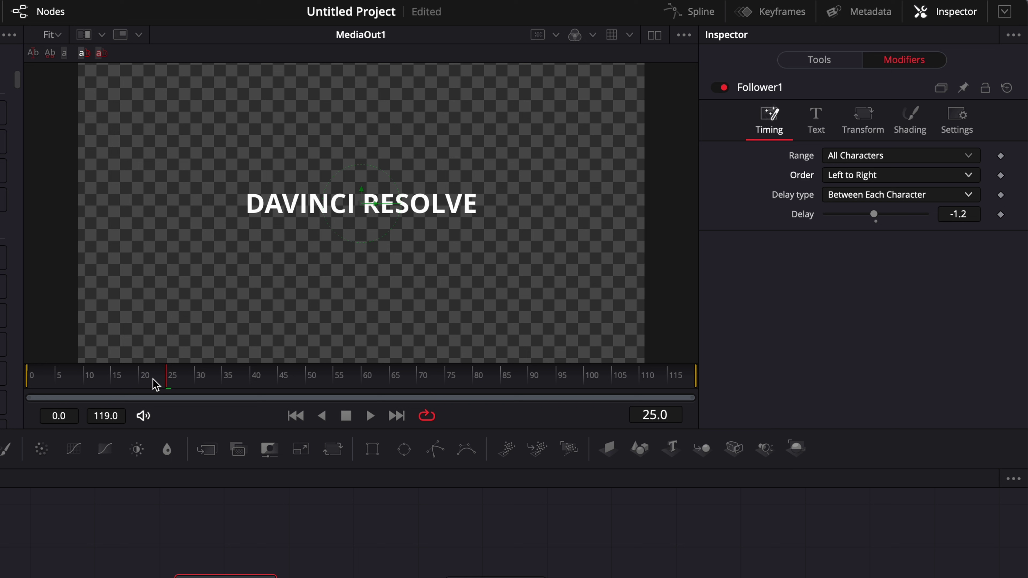
pyautogui.click(139, 382)
pyautogui.moveTo(148, 384)
pyautogui.mouseDown()
pyautogui.moveTo(92, 384)
pyautogui.moveTo(136, 385)
pyautogui.mouseUp()
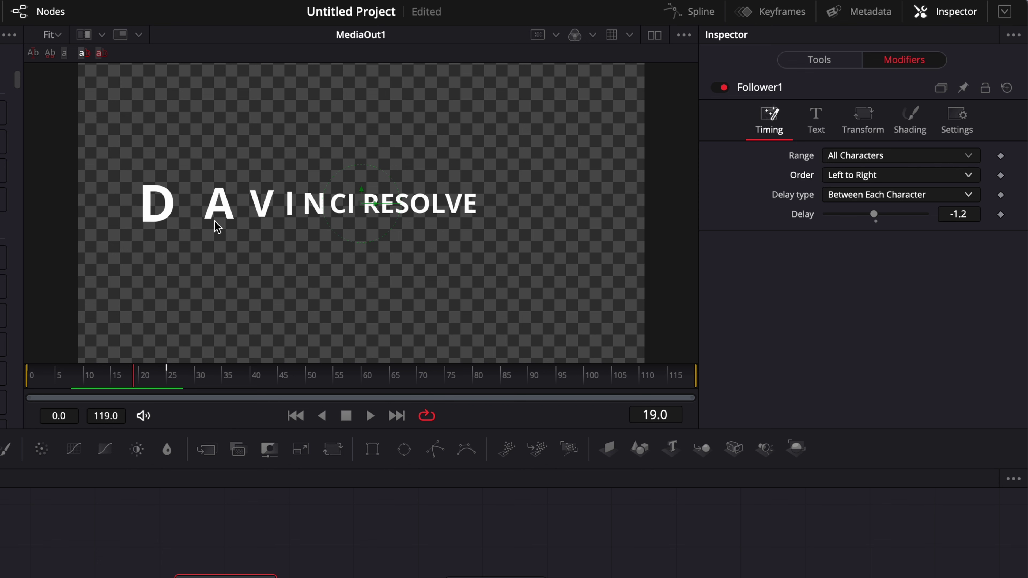
pyautogui.hotkey('ctrl', 's')
pyautogui.moveTo(876, 217); pyautogui.dragTo(870, 214)
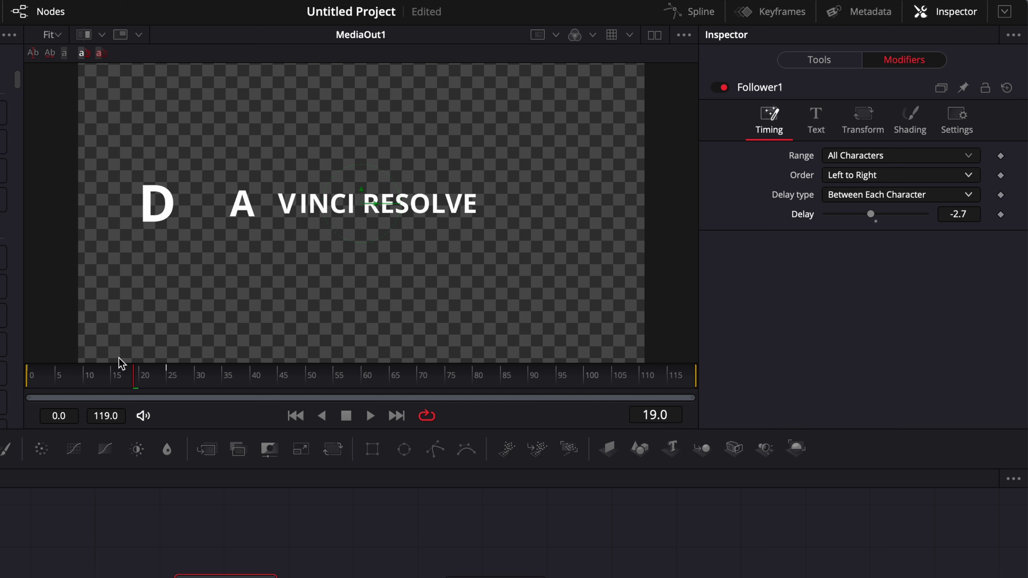
pyautogui.click(38, 383)
pyautogui.press('space')
pyautogui.press('space')
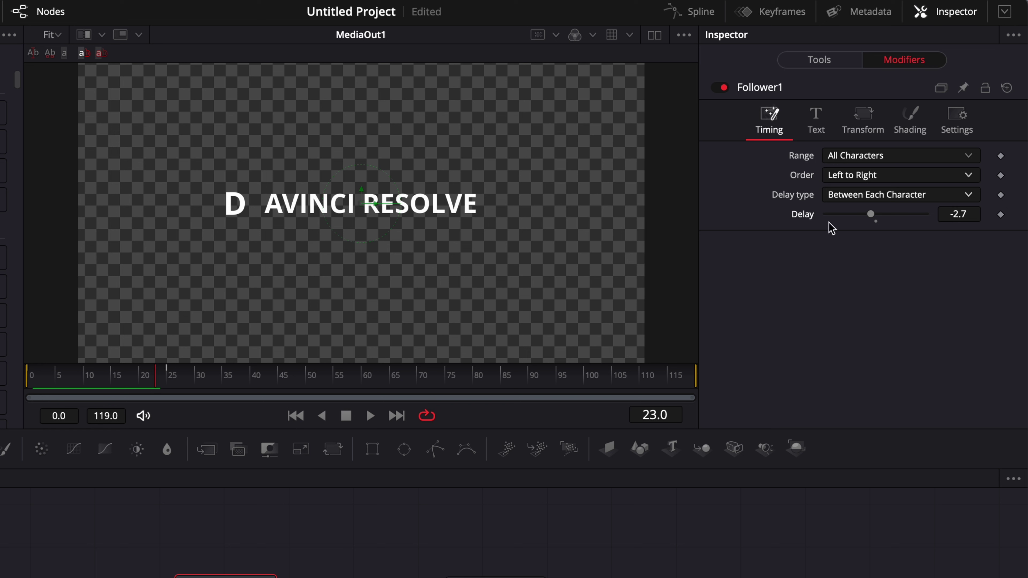
pyautogui.moveTo(124, 375); pyautogui.dragTo(141, 387)
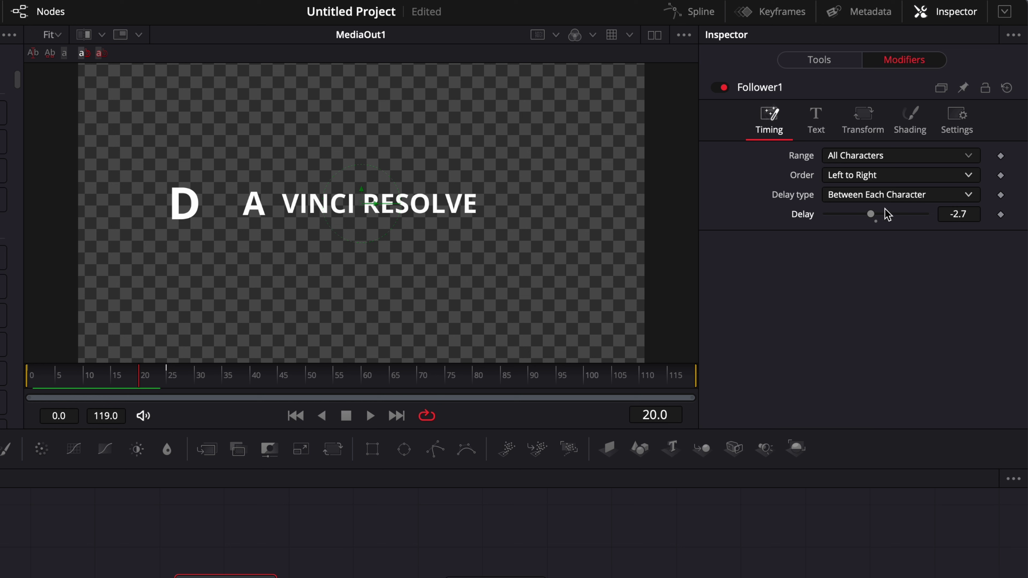
pyautogui.moveTo(872, 218); pyautogui.dragTo(876, 219)
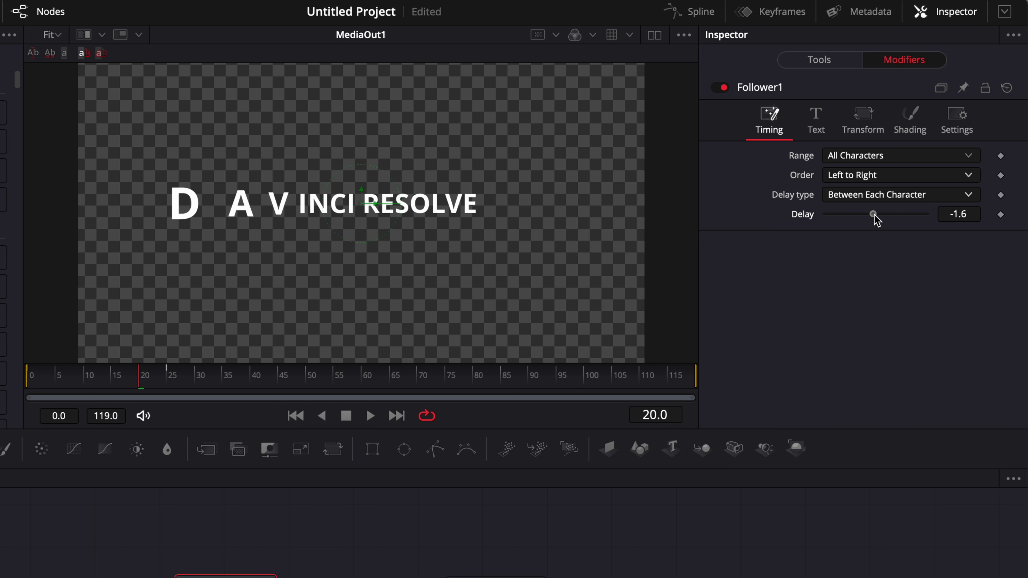
pyautogui.moveTo(43, 373); pyautogui.dragTo(26, 372)
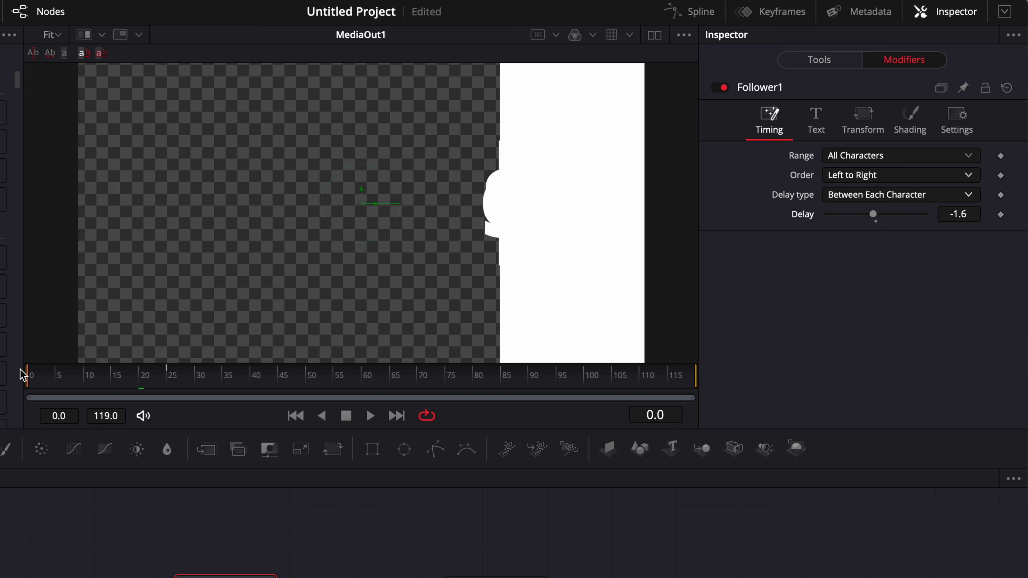
pyautogui.press('space')
pyautogui.press('space')
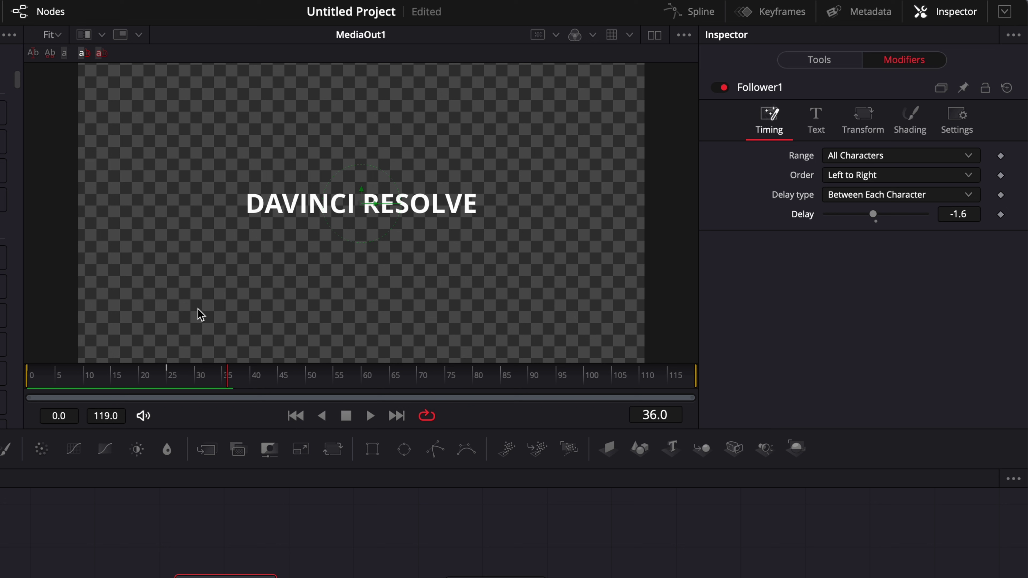
pyautogui.moveTo(110, 373); pyautogui.dragTo(166, 382)
# - Set Delay type to Between First and Last Character and test delays of -18.4 and -2.0
pyautogui.click(864, 198)
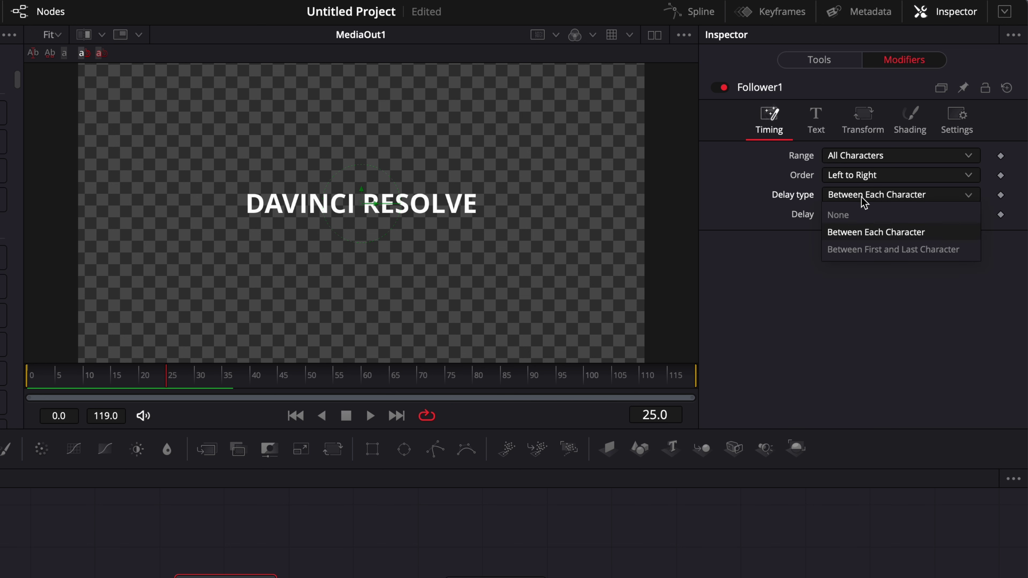
pyautogui.click(861, 251)
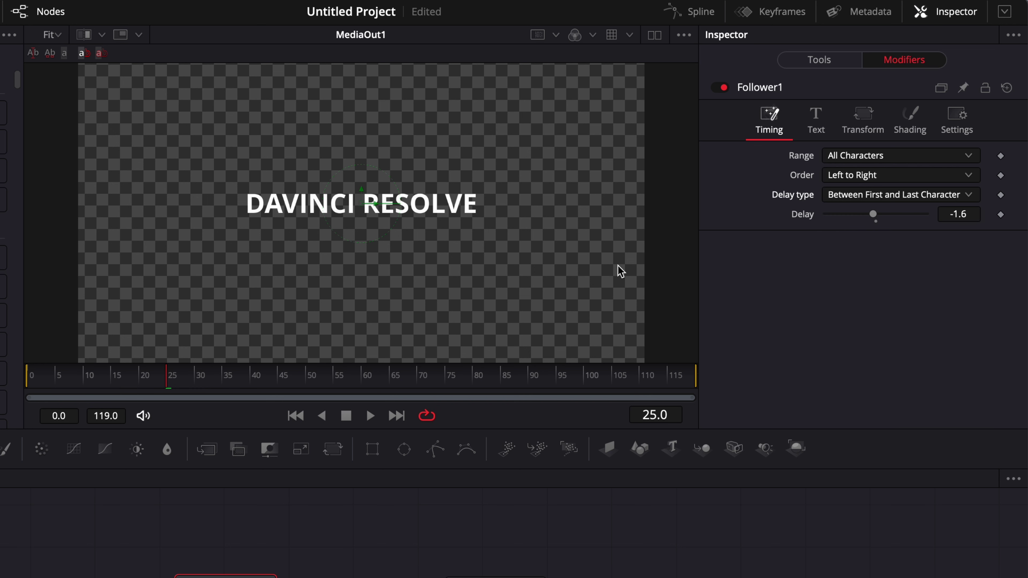
pyautogui.press('space')
pyautogui.press('space')
pyautogui.moveTo(873, 216); pyautogui.dragTo(839, 216)
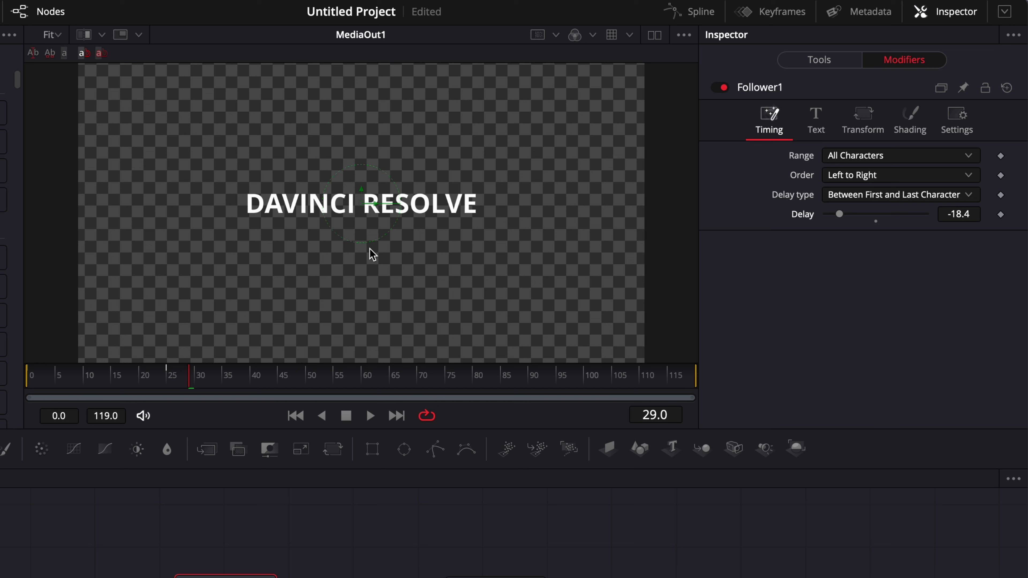
pyautogui.moveTo(839, 215); pyautogui.dragTo(875, 230)
pyautogui.click(42, 375)
pyautogui.press('space')
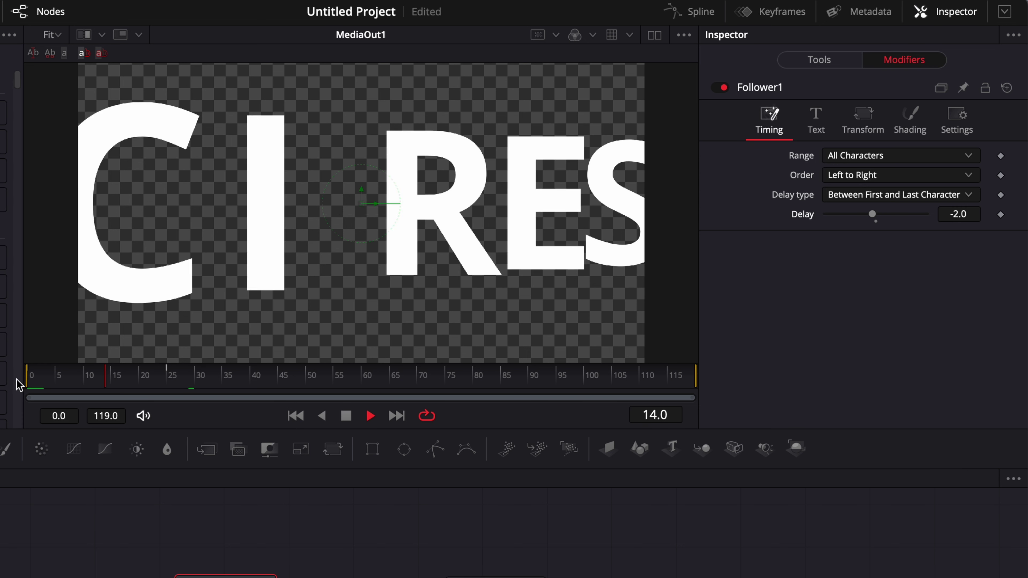
pyautogui.press('space')
# - Test a -11.3 delay from frame 0, then fine-tune the overall delay to -9.0
pyautogui.moveTo(870, 221); pyautogui.dragTo(853, 221)
pyautogui.moveTo(59, 377); pyautogui.dragTo(32, 376)
pyautogui.press('space')
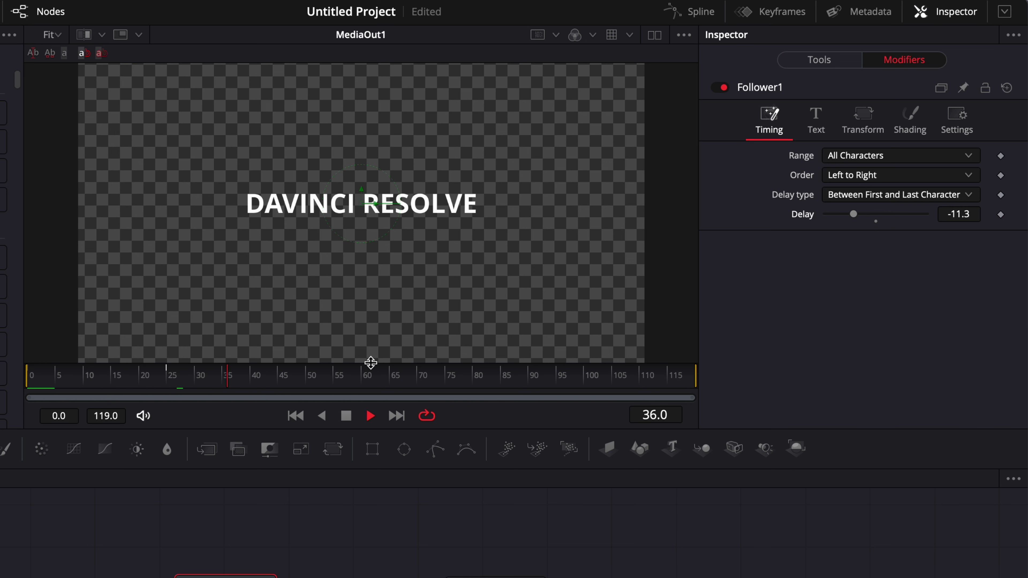
pyautogui.press('space')
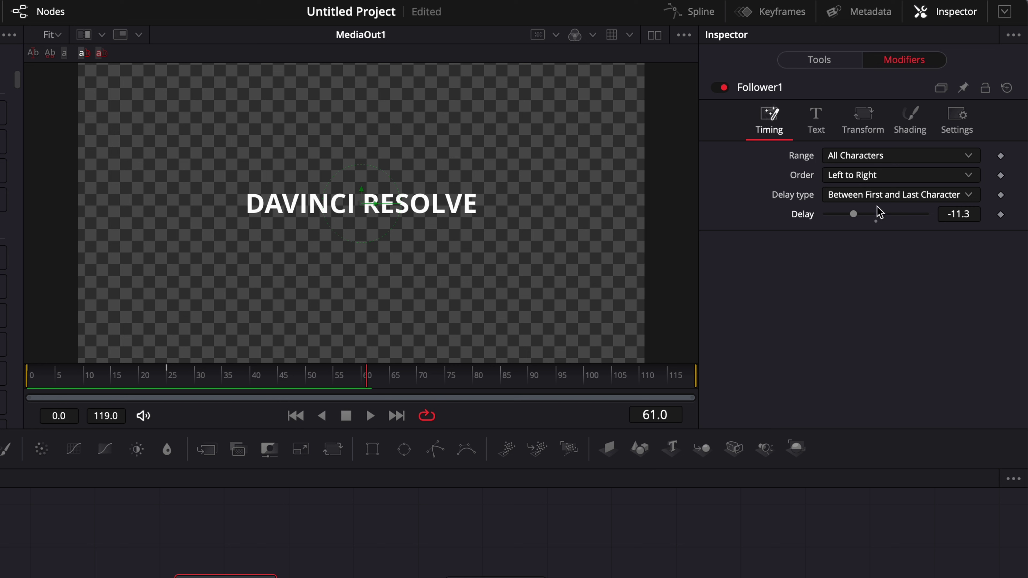
pyautogui.click(860, 196)
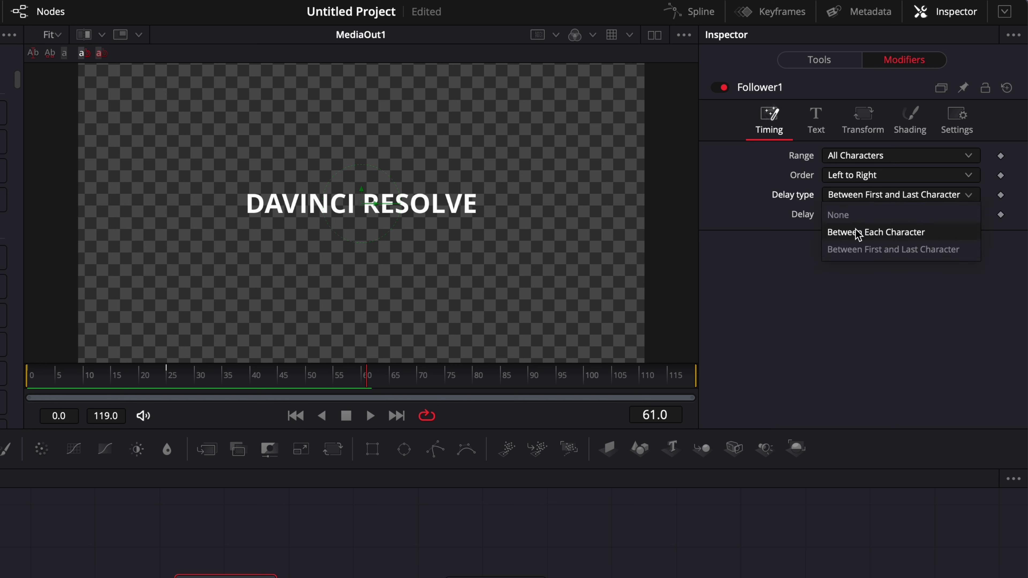
pyautogui.click(739, 225)
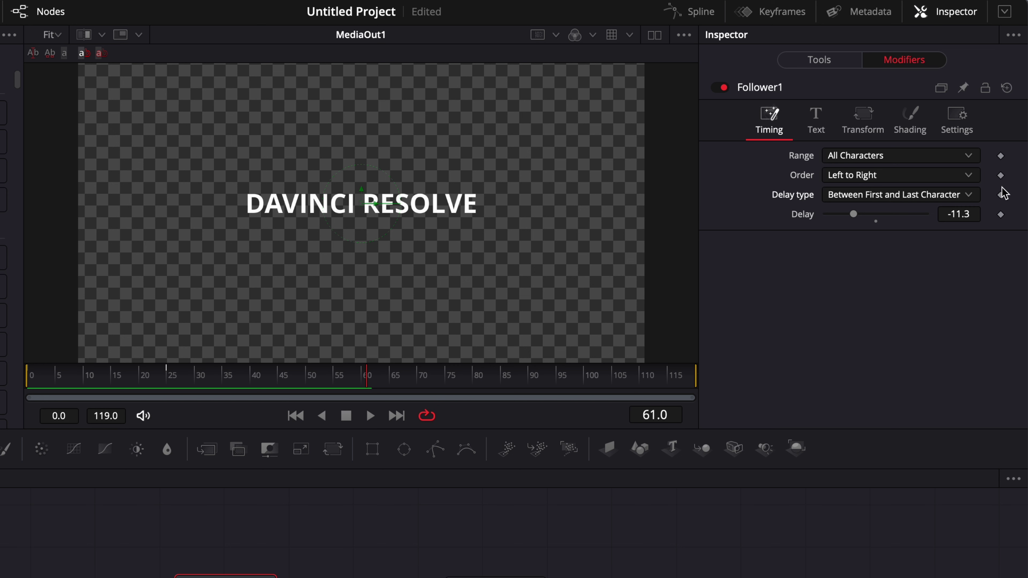
pyautogui.moveTo(859, 215)
pyautogui.mouseDown()
pyautogui.moveTo(845, 216)
pyautogui.moveTo(859, 215)
pyautogui.mouseUp()
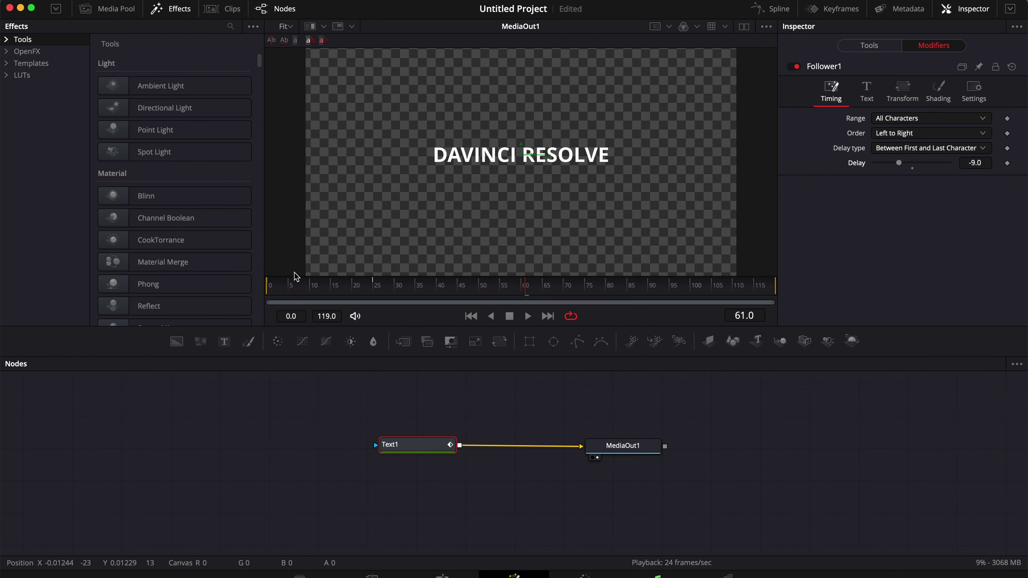
# - Replay the title animation from the first frame
pyautogui.click(77, 380)
pyautogui.moveTo(304, 289); pyautogui.dragTo(268, 289)
pyautogui.press('space')
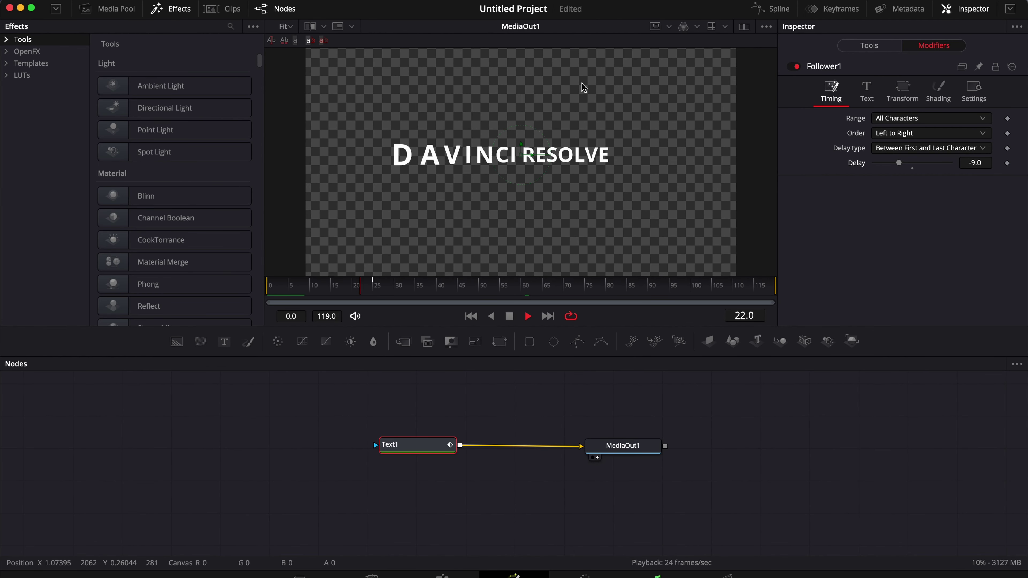
pyautogui.press('space')
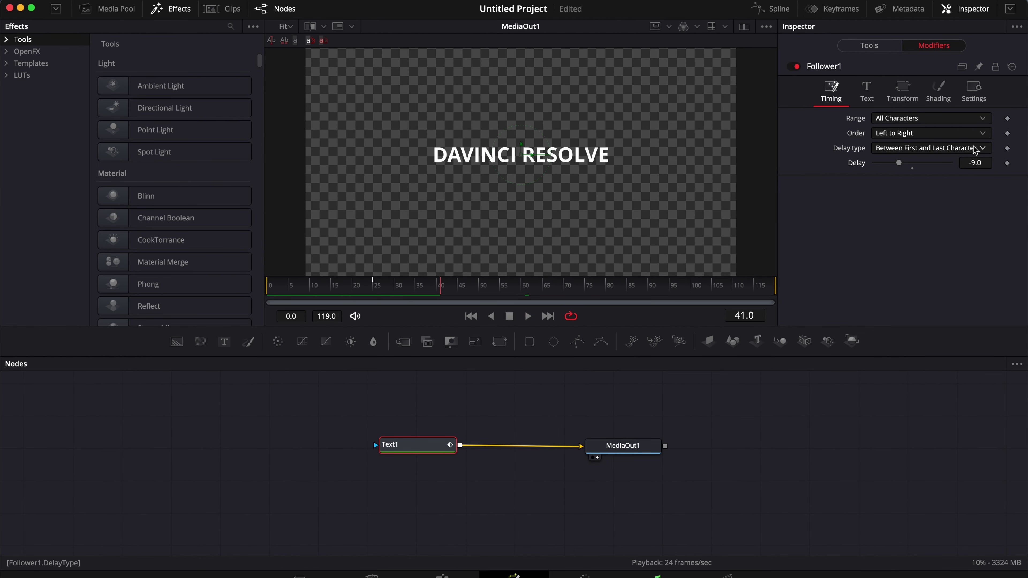
# - Keyframe Follower Opacity 1.0 at frame 15 and 0.0 at frame 0, then play the fade-in
pyautogui.click(938, 100)
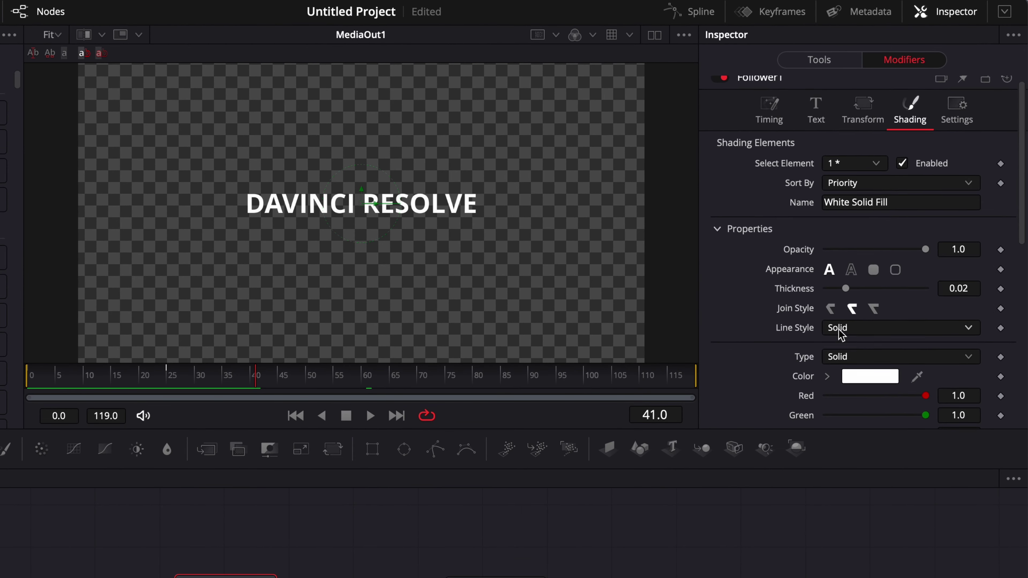
pyautogui.scroll(-10, 887, 254)
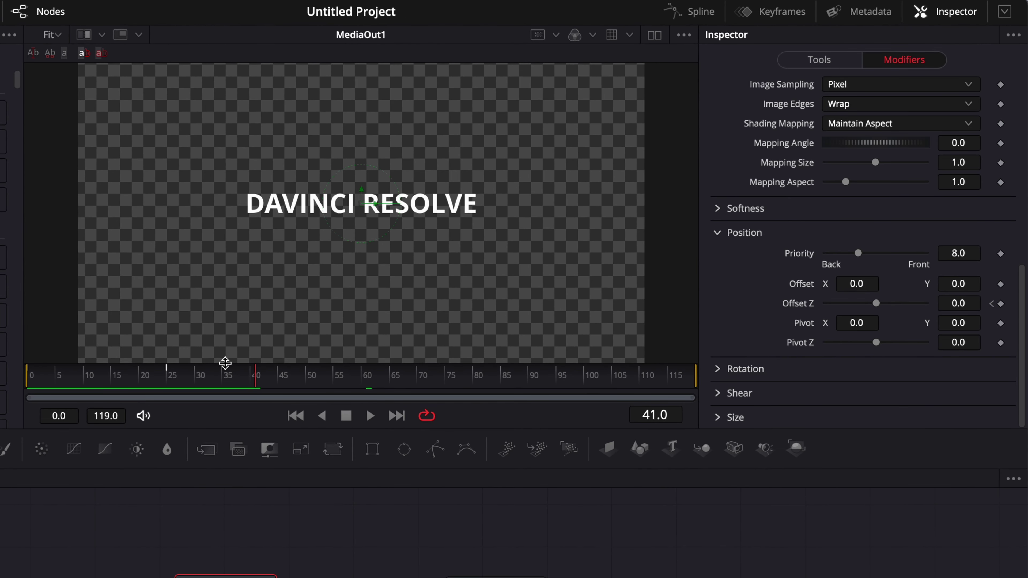
pyautogui.click(172, 384)
pyautogui.scroll(10, 793, 271)
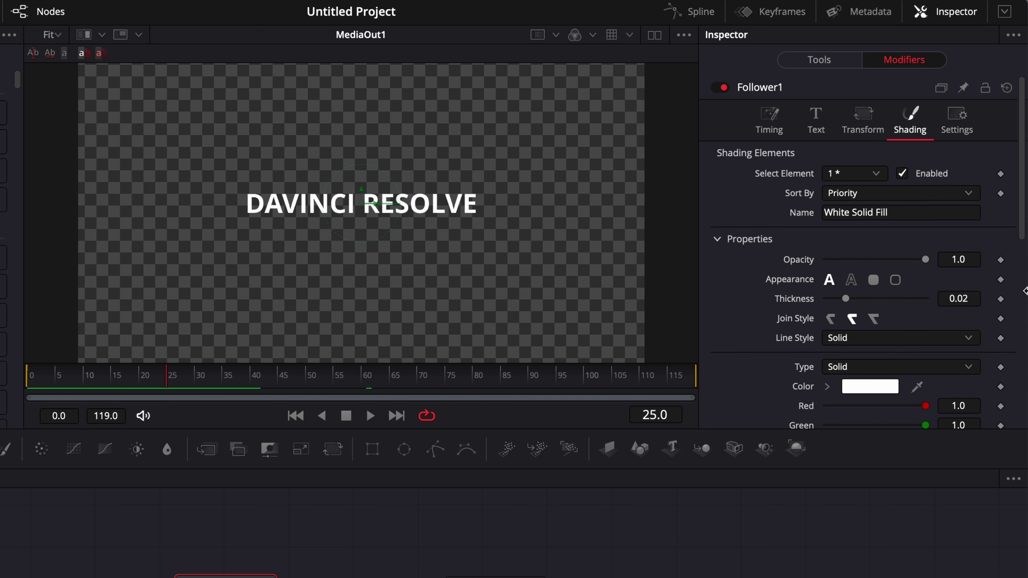
pyautogui.moveTo(128, 383); pyautogui.dragTo(115, 380)
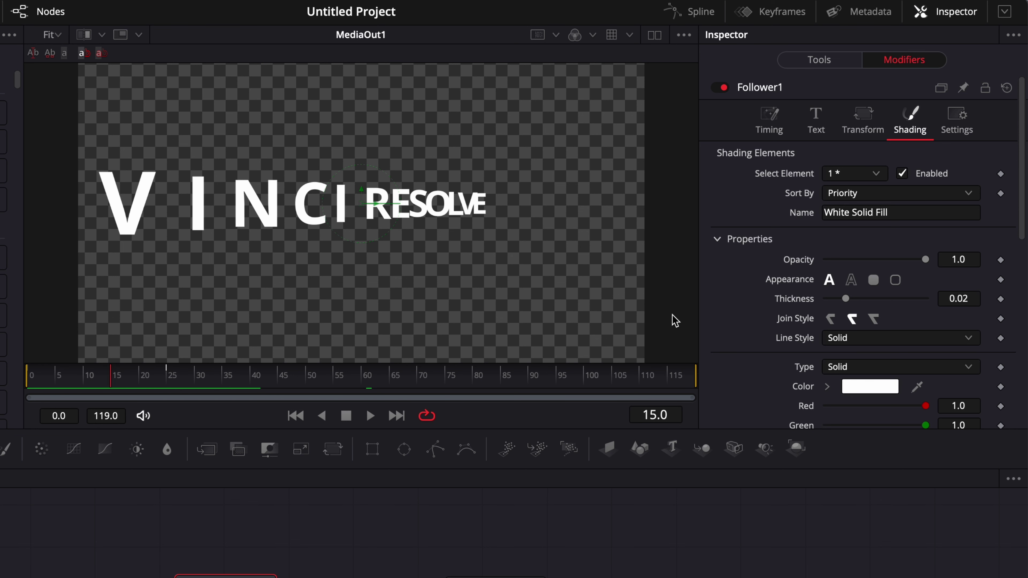
pyautogui.click(1001, 259)
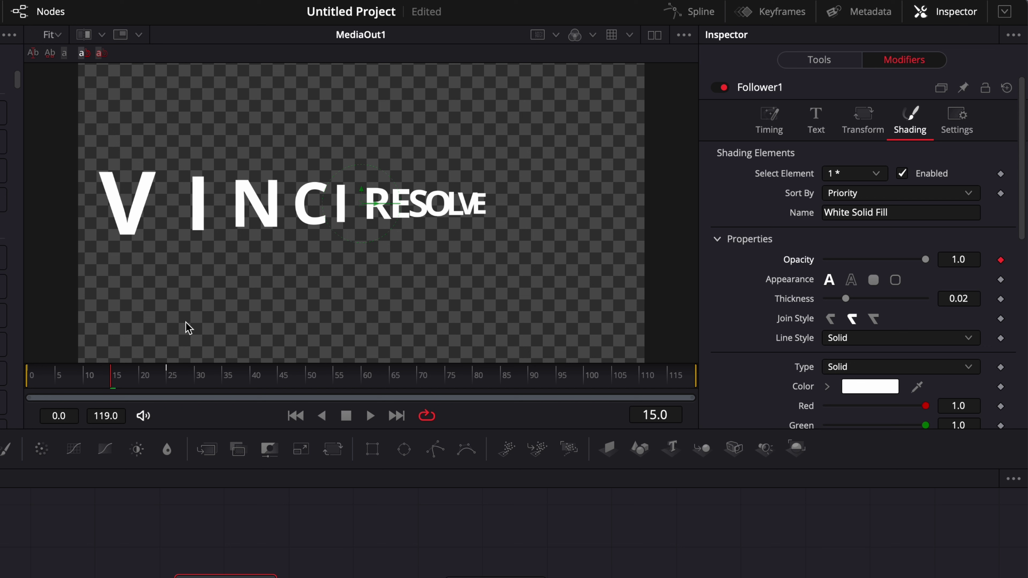
pyautogui.moveTo(62, 374); pyautogui.dragTo(7, 374)
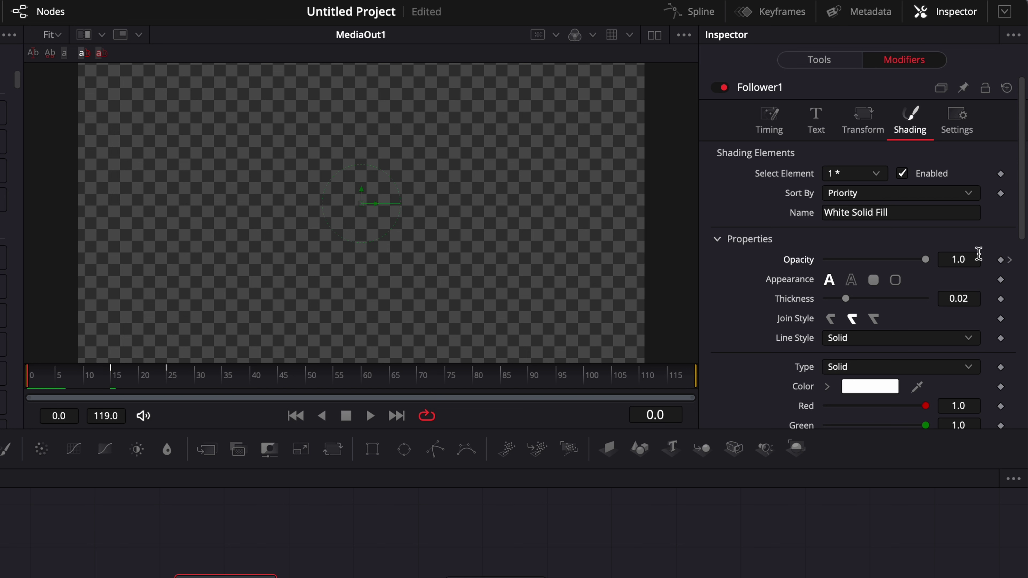
pyautogui.moveTo(927, 259); pyautogui.dragTo(706, 263)
pyautogui.press('space')
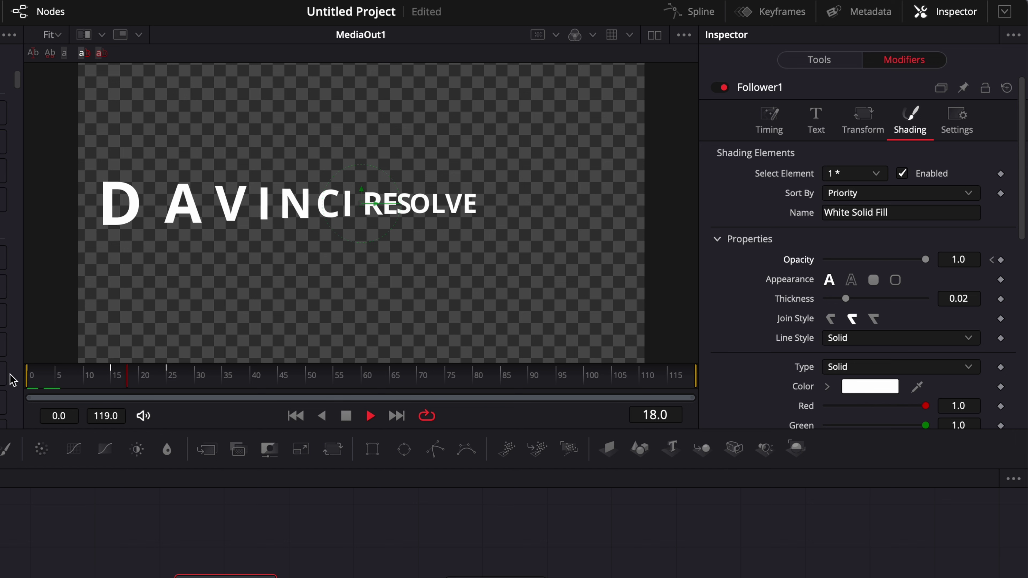
# - Expand the Follower's per-letter Rotation controls and move to frame 25
pyautogui.press('space')
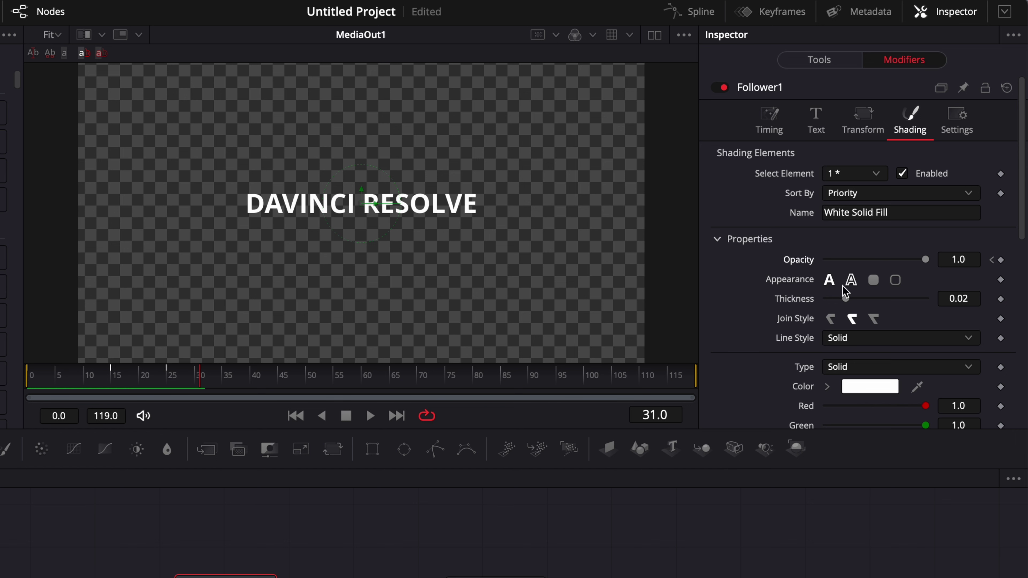
pyautogui.scroll(-10, 835, 321)
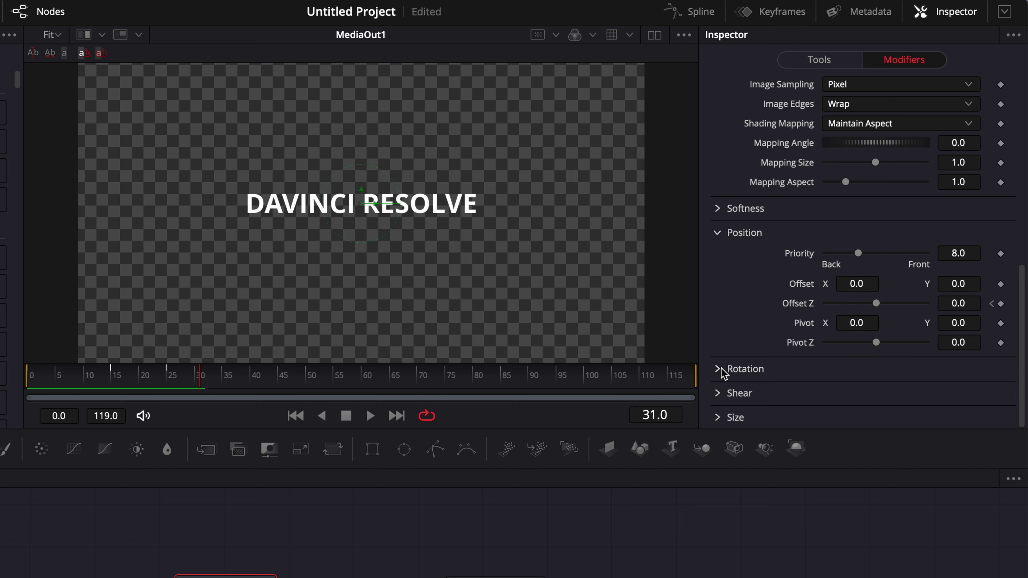
pyautogui.click(722, 369)
pyautogui.scroll(-2, 725, 363)
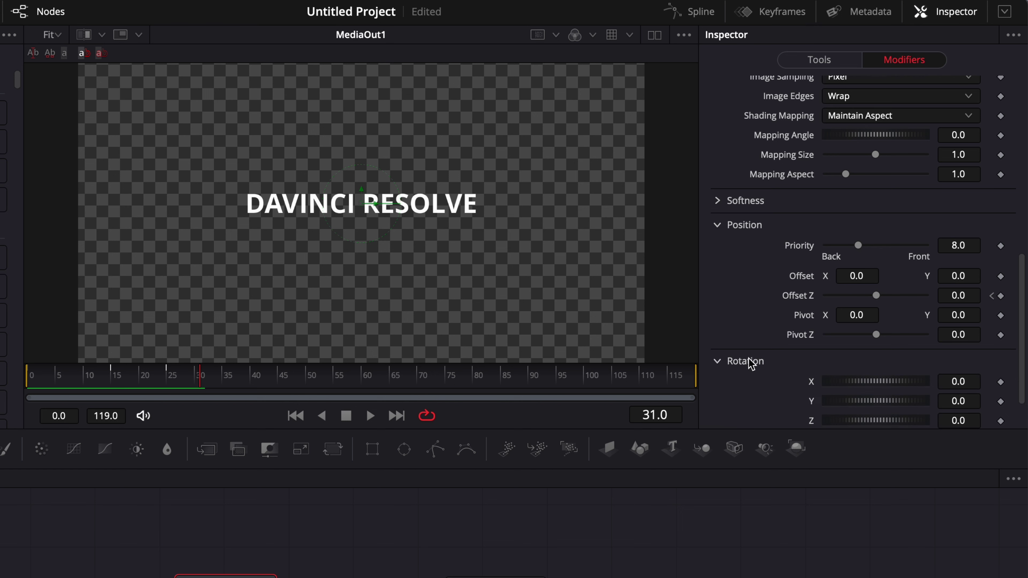
pyautogui.click(168, 386)
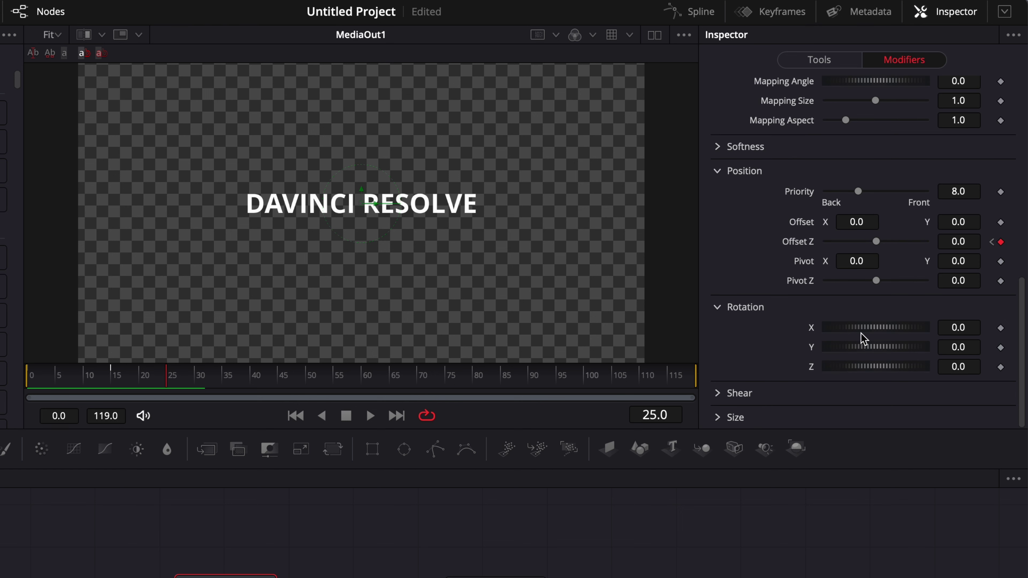
# - Keyframe rotation 0 at frame 25 and X 138.3, Y 101.7, Z 164.3 at frame 0, then play
pyautogui.click(1000, 328)
pyautogui.click(1000, 348)
pyautogui.moveTo(128, 385); pyautogui.dragTo(21, 385)
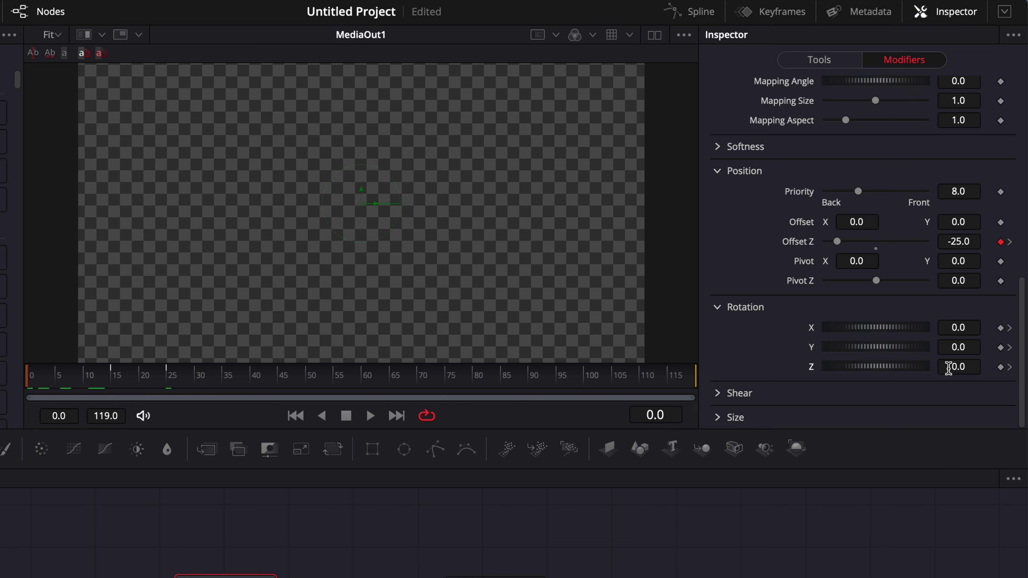
pyautogui.moveTo(864, 336); pyautogui.dragTo(907, 369)
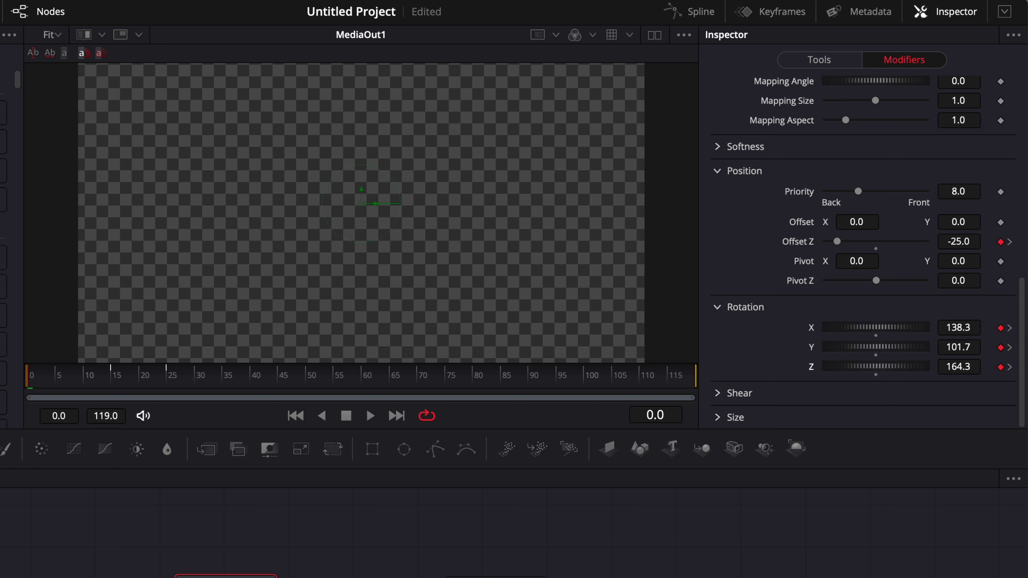
pyautogui.moveTo(53, 389); pyautogui.dragTo(77, 382)
pyautogui.press('space')
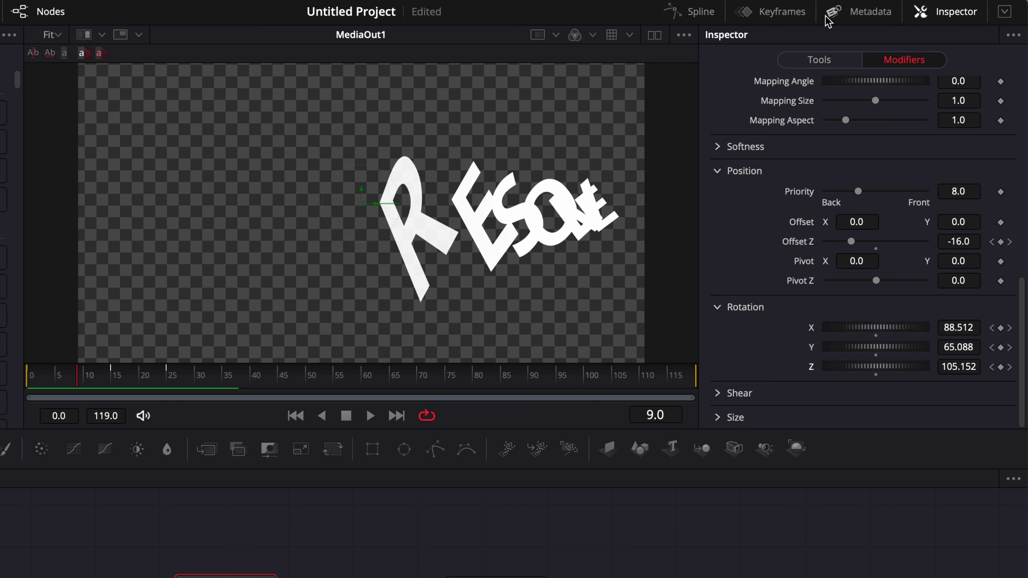
# - In the Spline editor, smooth all Follower keyframes and set Ease In to 81.4
pyautogui.click(689, 18)
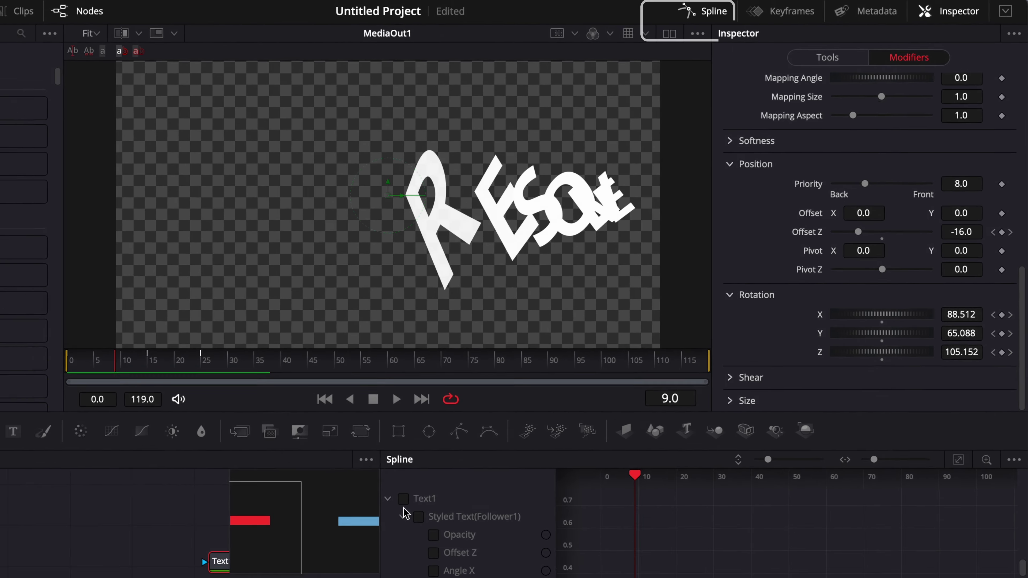
pyautogui.click(955, 479)
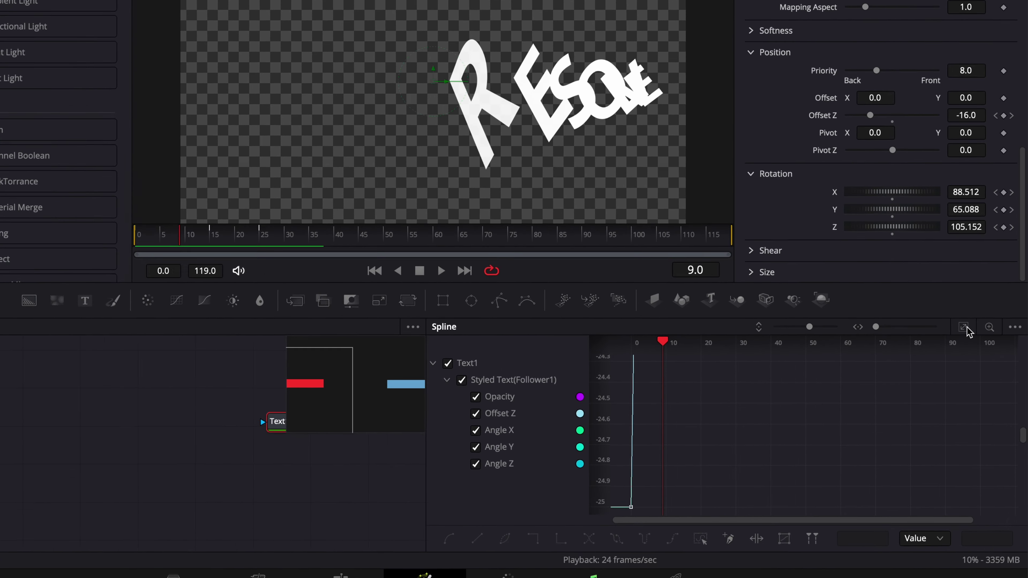
pyautogui.click(967, 328)
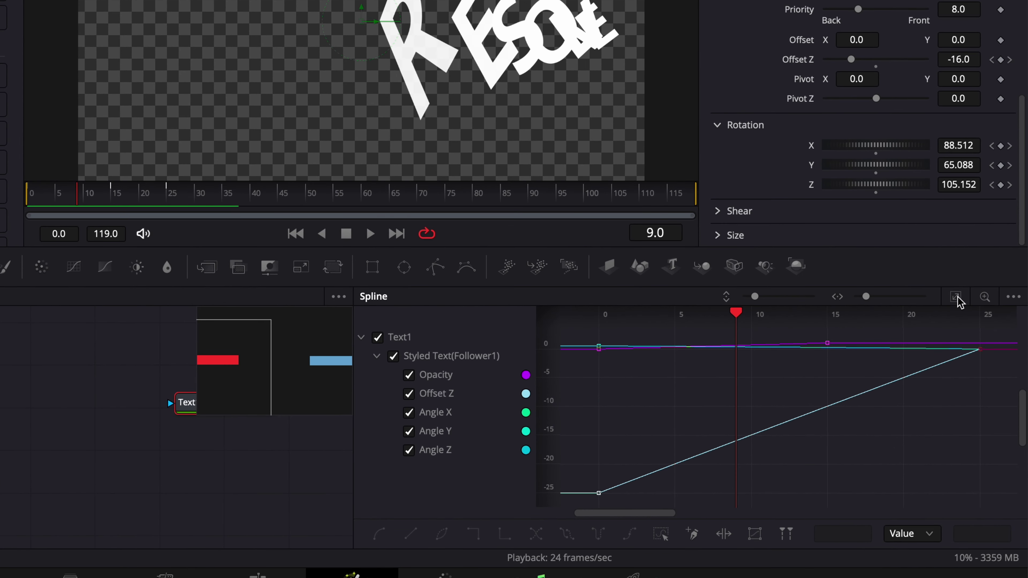
pyautogui.moveTo(568, 508); pyautogui.dragTo(1002, 332)
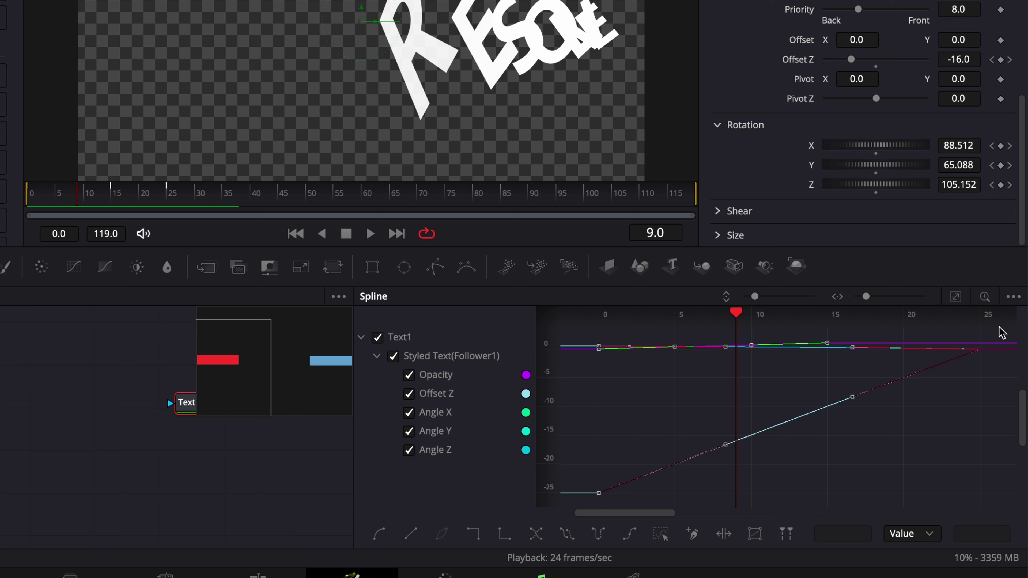
pyautogui.press('s')
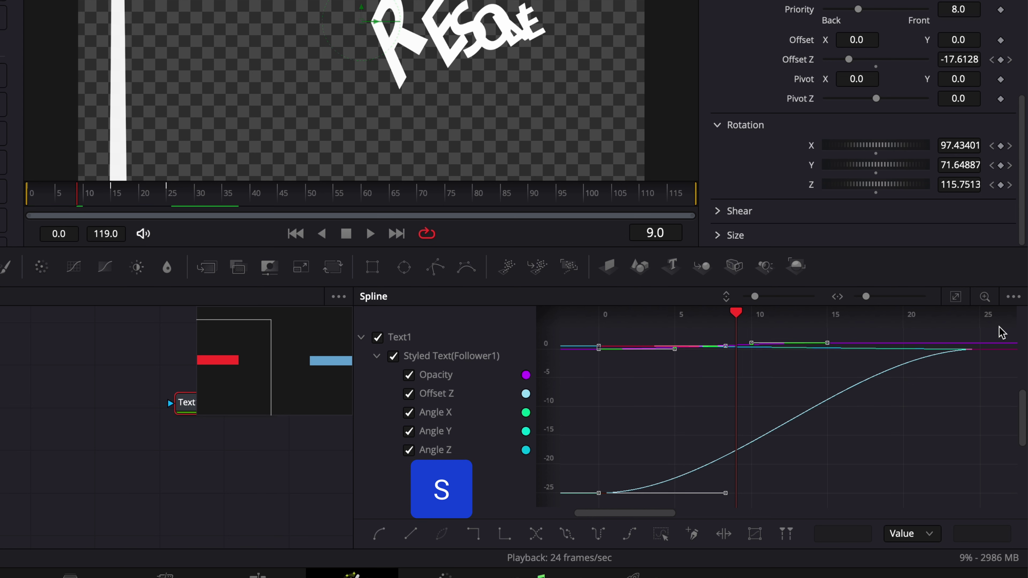
pyautogui.press('t')
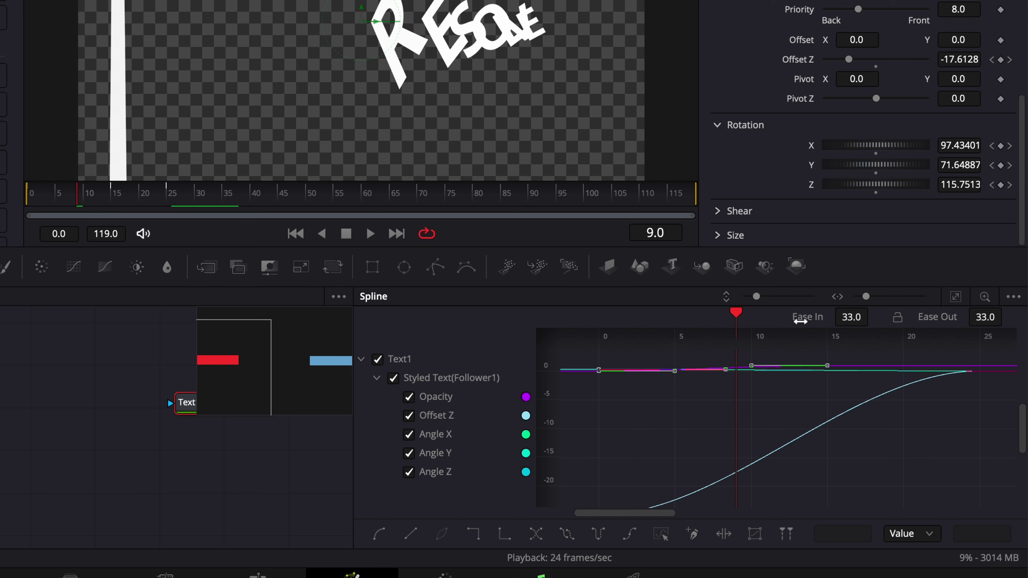
pyautogui.moveTo(844, 319); pyautogui.dragTo(873, 318)
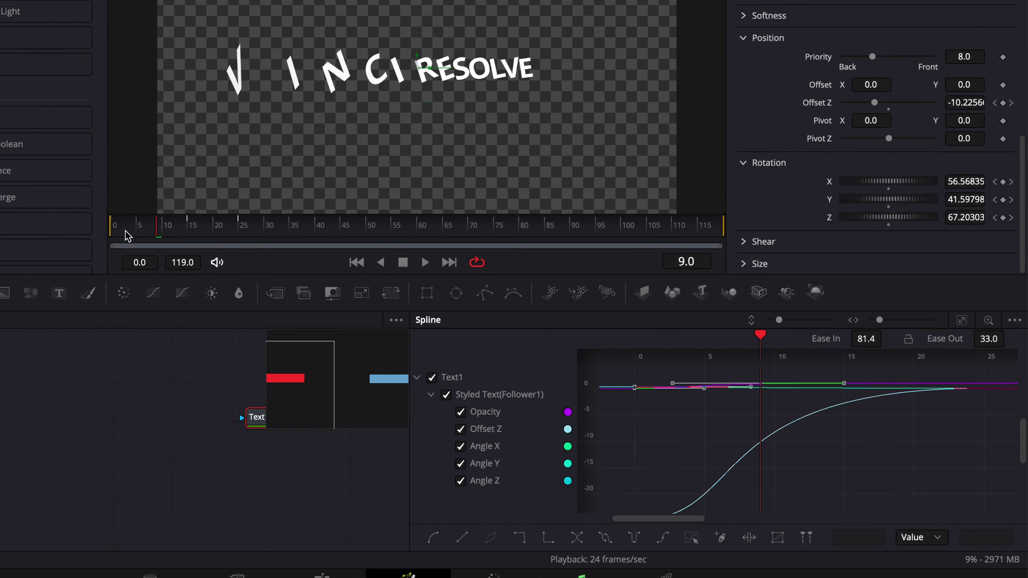
# - Play the smoothed animation from the start and fit all curves in the graph
pyautogui.click(31, 196)
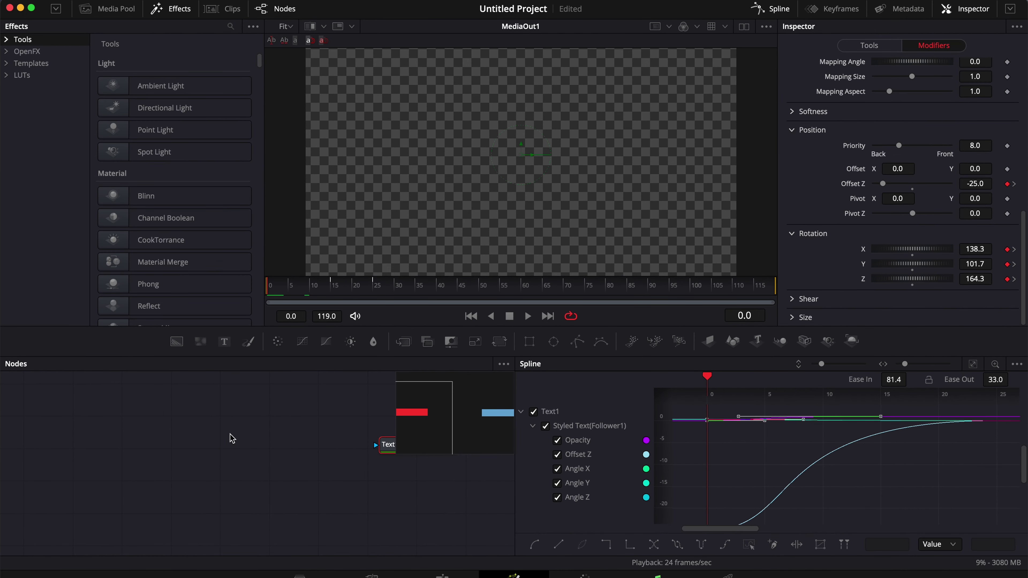
pyautogui.press('space')
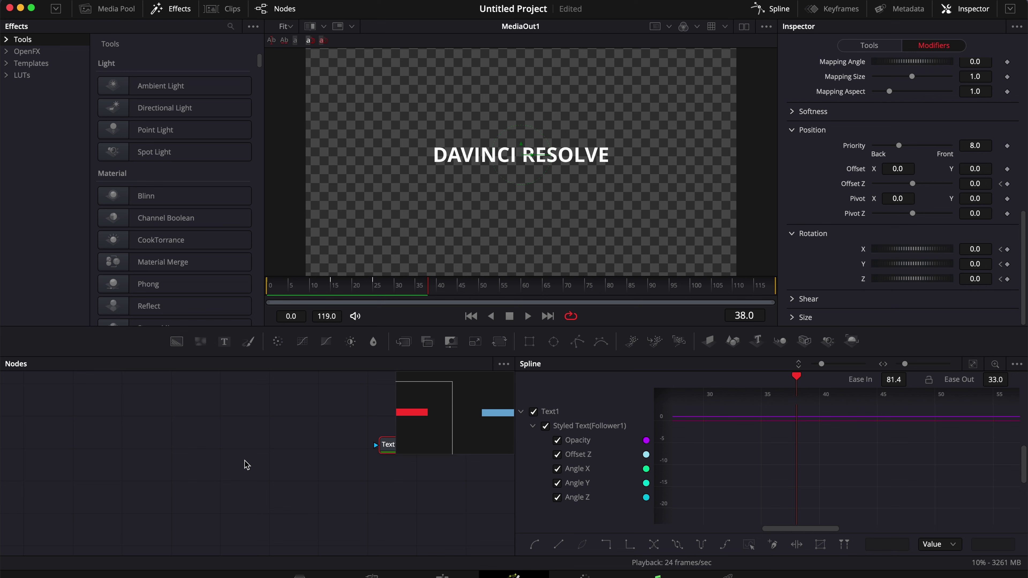
pyautogui.click(247, 465)
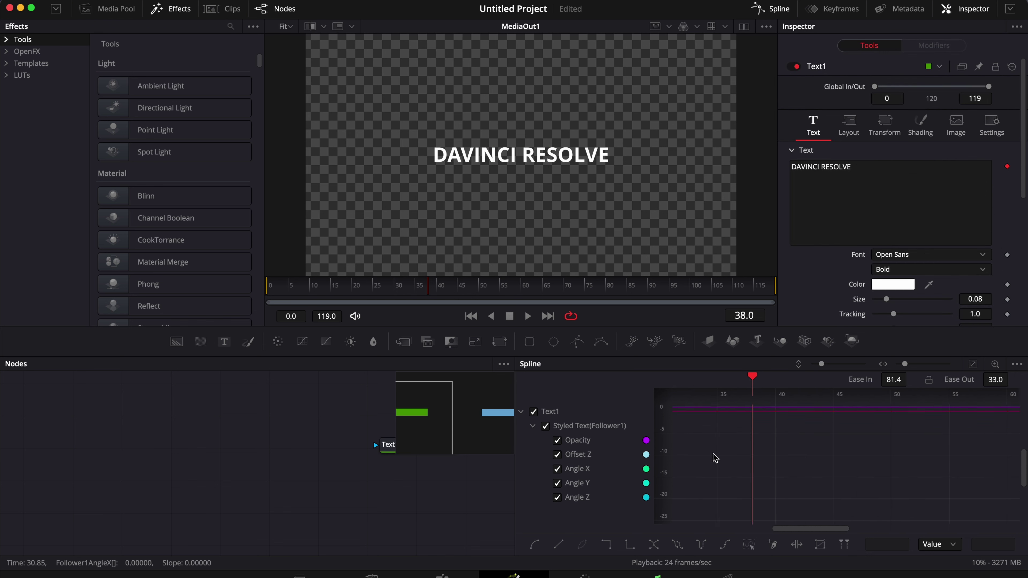
pyautogui.hotkey('ctrl', 'f')
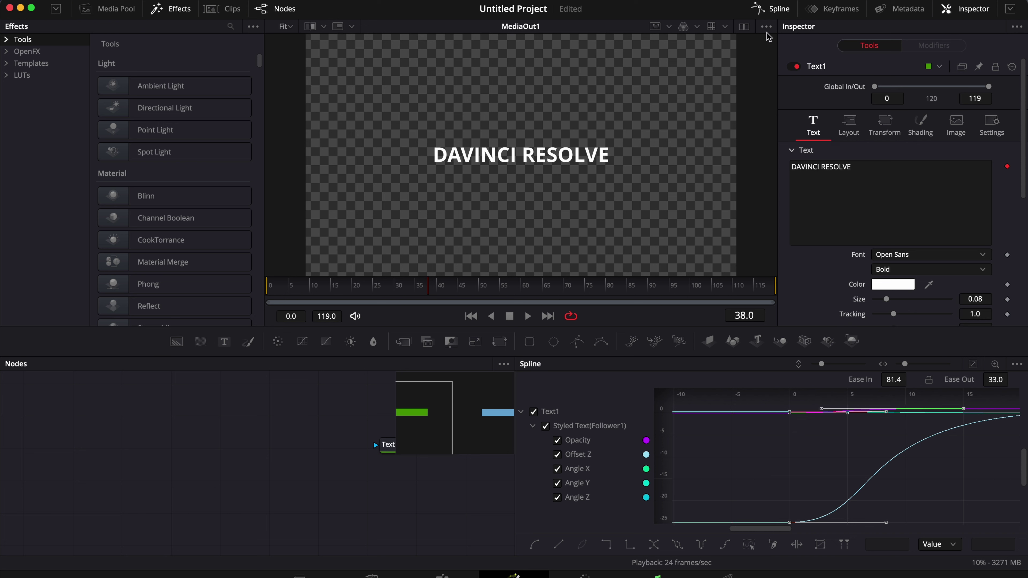
# - Close the Spline panel and replay the title animation
pyautogui.click(770, 9)
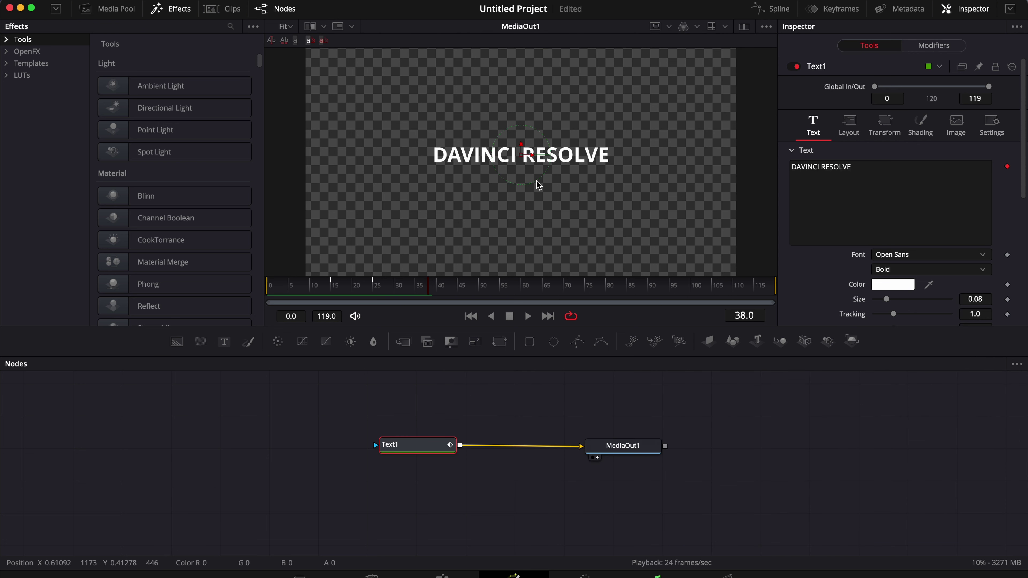
pyautogui.click(283, 287)
pyautogui.press('space')
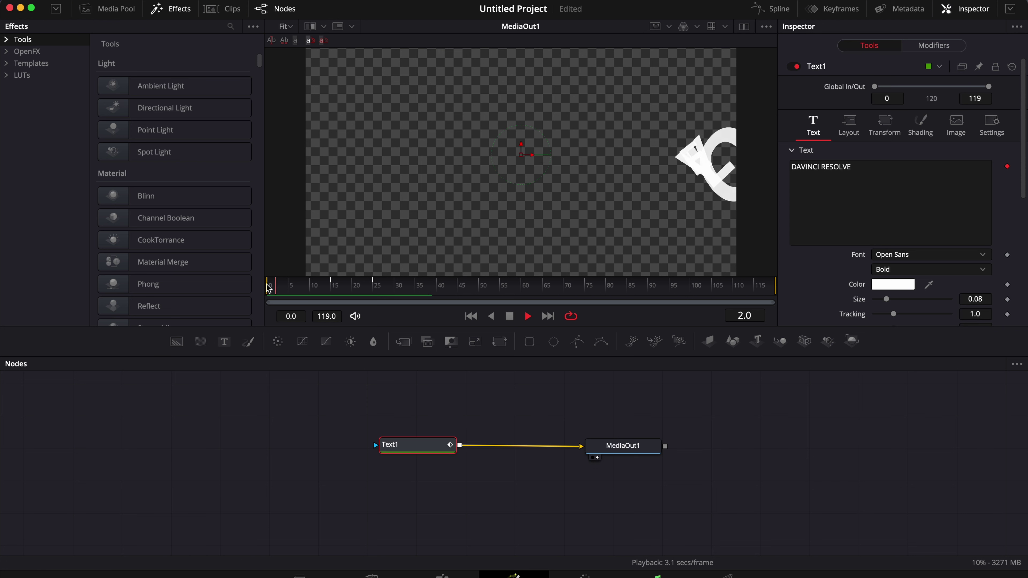
pyautogui.press('space')
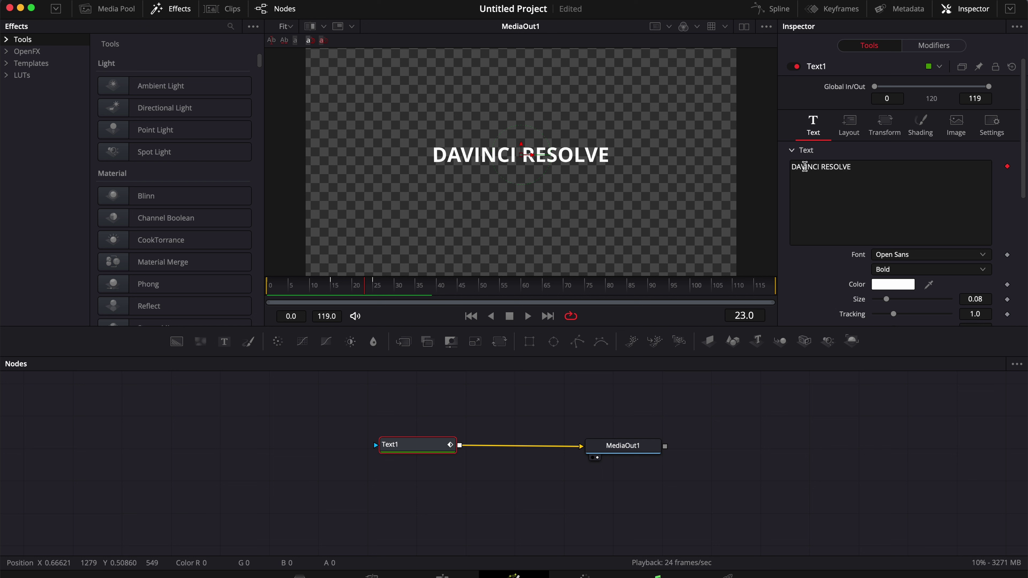
# - Set Follower1's letter order to Inside Out in the Timing settings
pyautogui.scroll(-2, 941, 220)
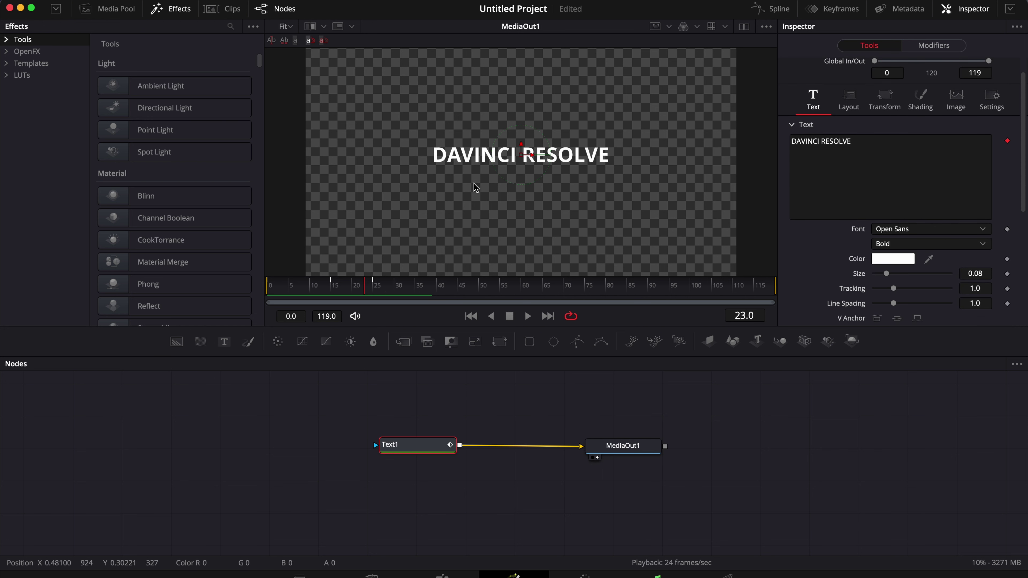
pyautogui.click(932, 44)
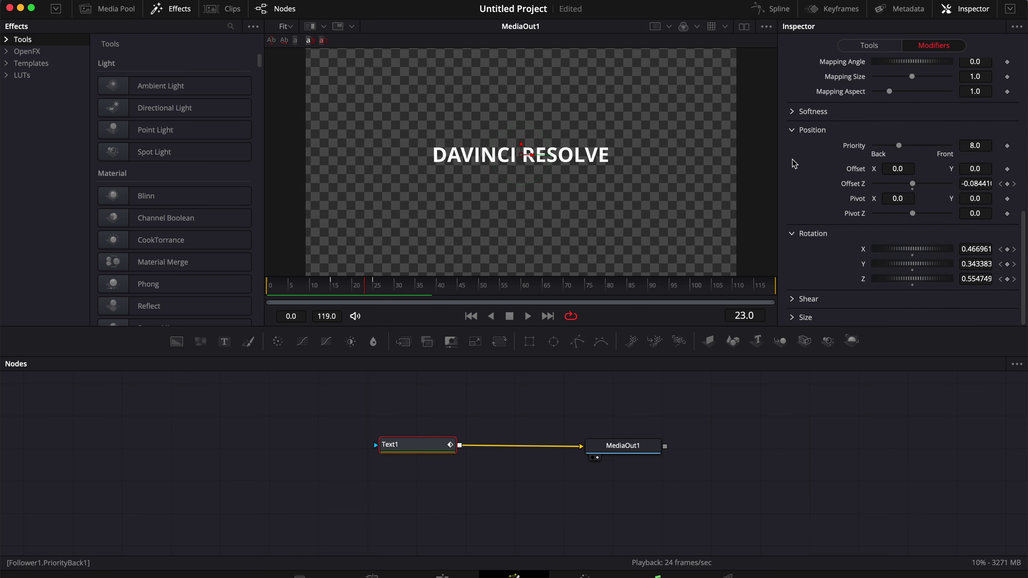
pyautogui.scroll(10, 853, 161)
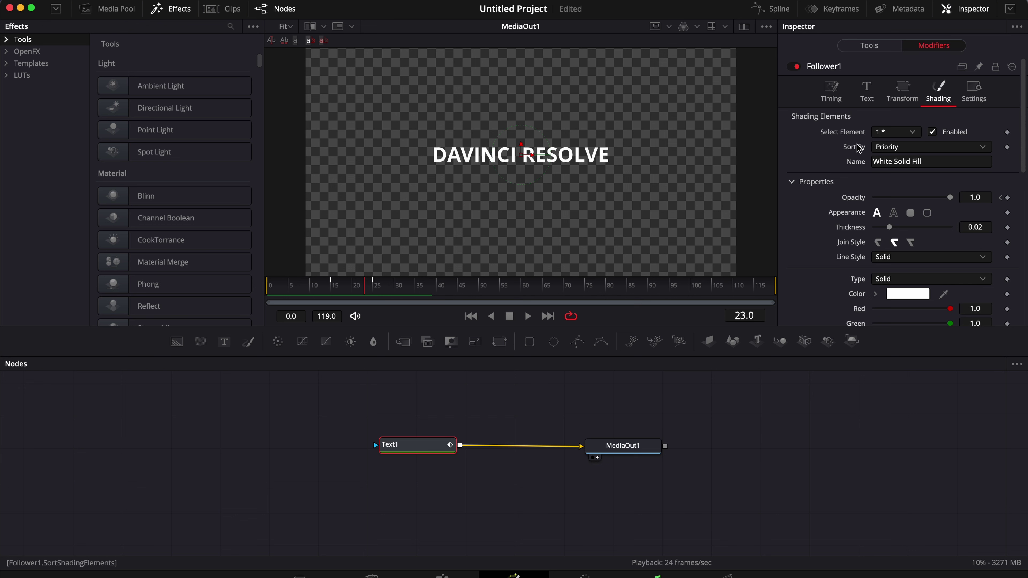
pyautogui.click(831, 91)
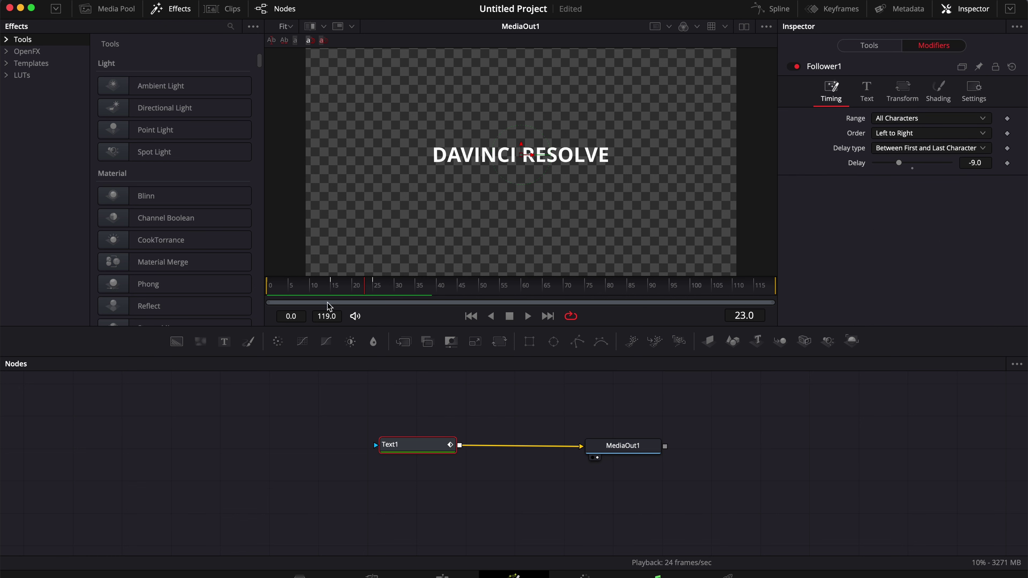
pyautogui.click(903, 133)
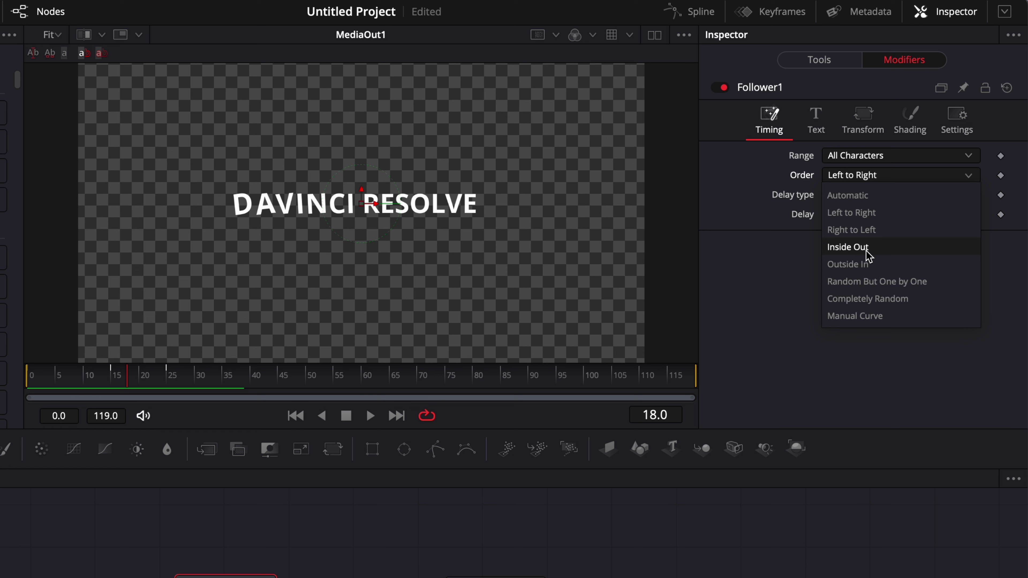
pyautogui.click(848, 247)
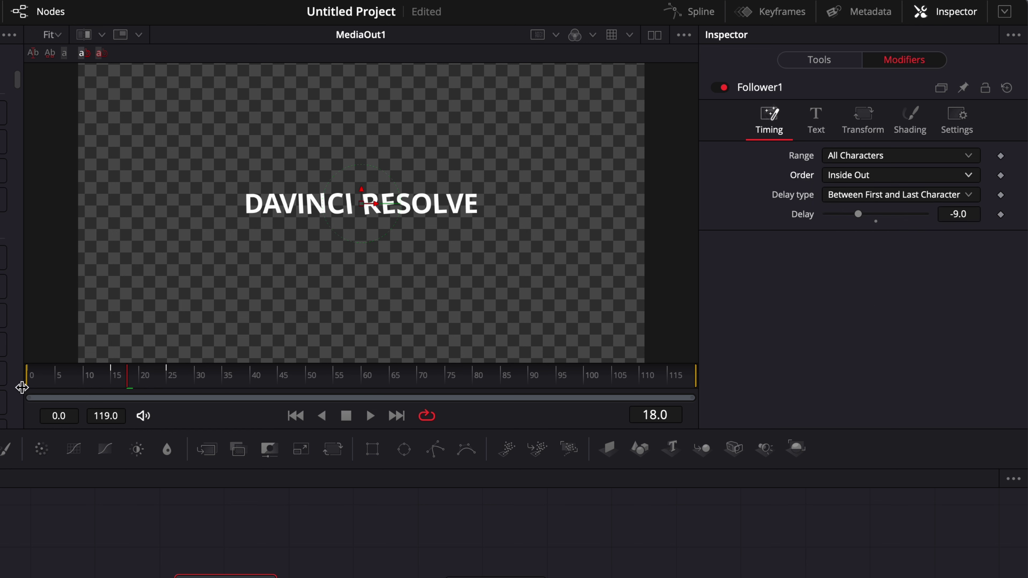
pyautogui.click(876, 177)
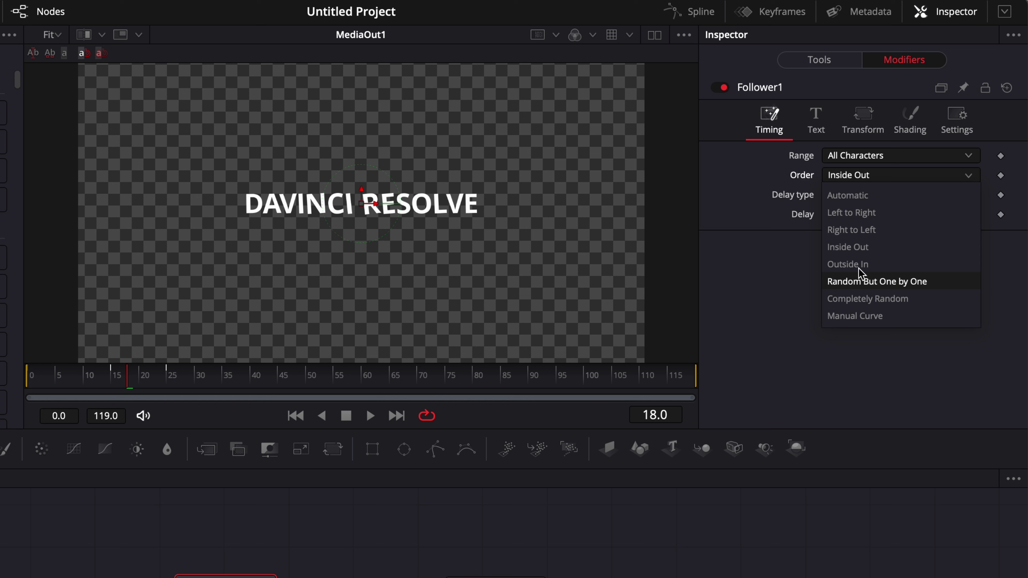
# - Replay the Inside Out animation from the first frame to check it
pyautogui.moveTo(130, 383); pyautogui.dragTo(30, 385)
pyautogui.press('space')
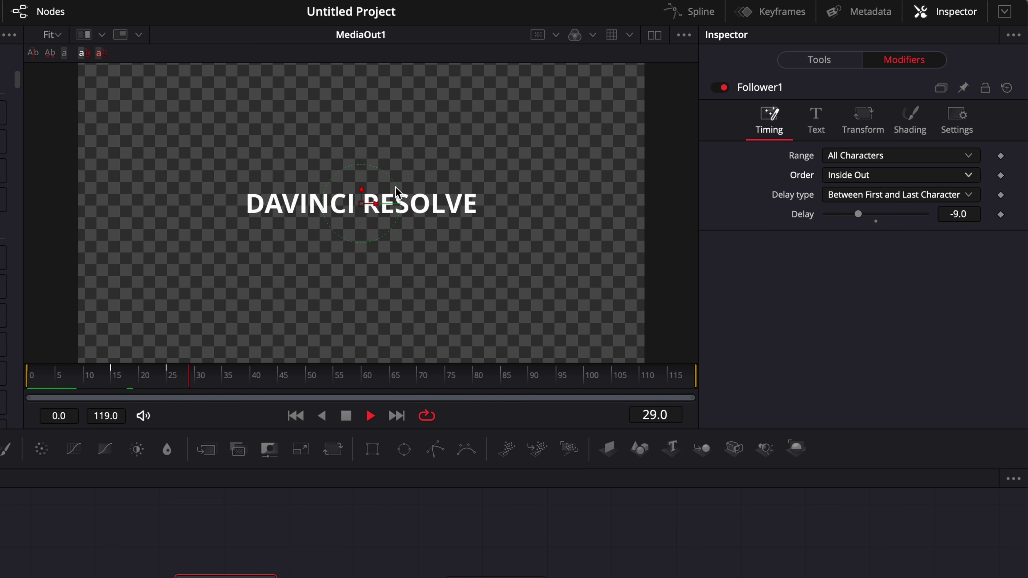
pyautogui.press('space')
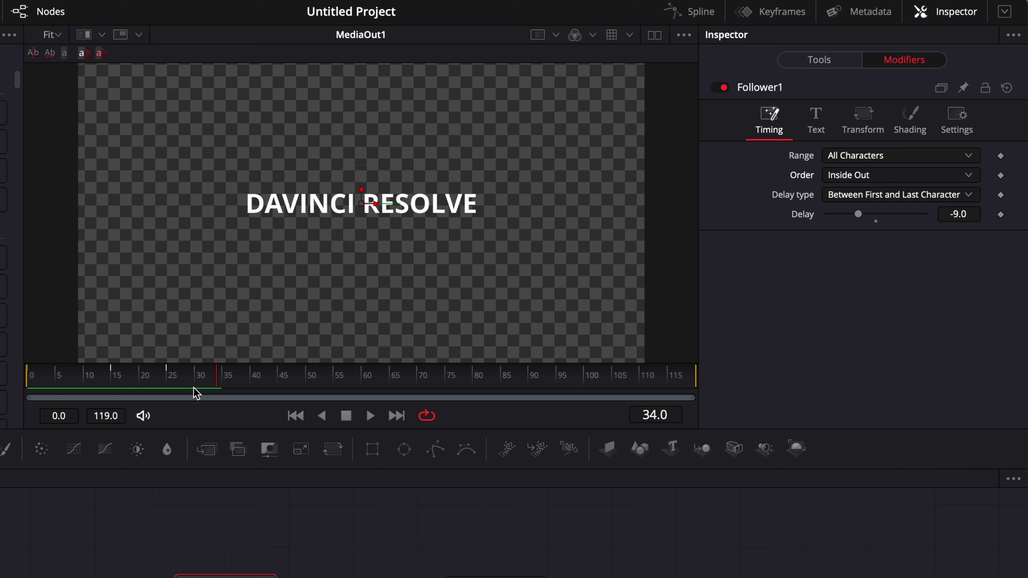
pyautogui.moveTo(61, 369); pyautogui.dragTo(28, 367)
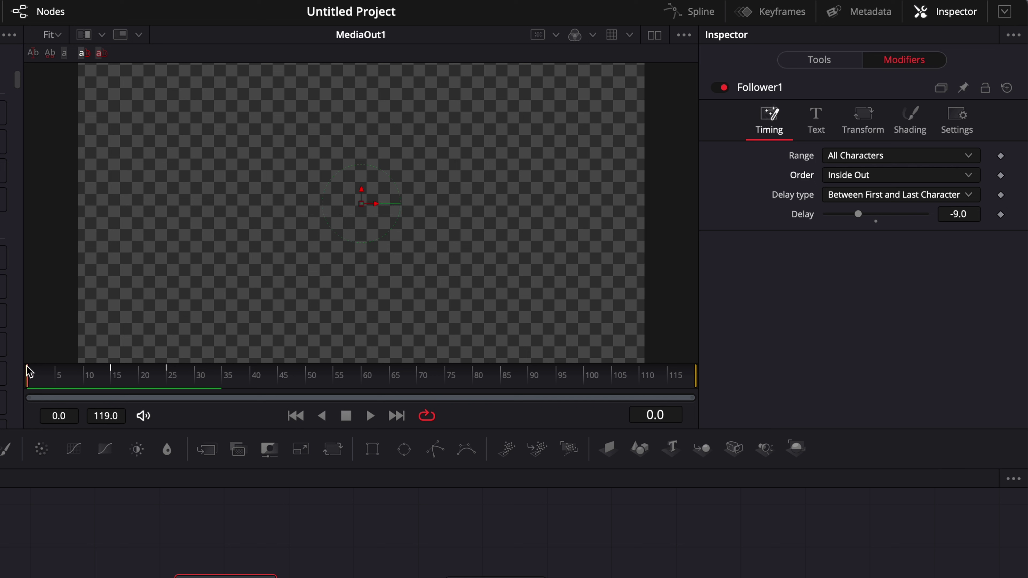
pyautogui.press('space')
pyautogui.press('space')
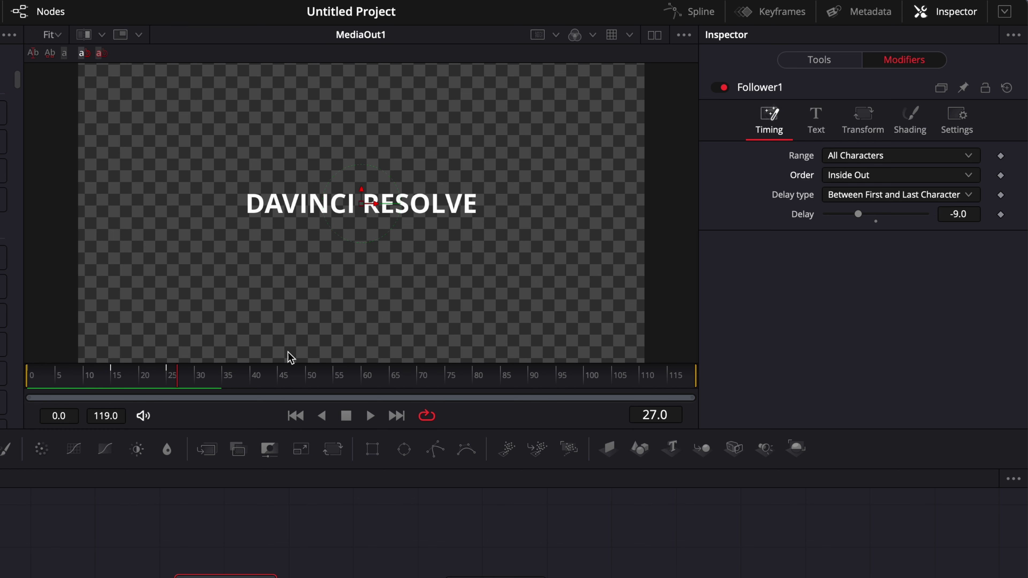
# - Delete the keyframe on Text1's text field, rewind to the start, and view the spline curves
pyautogui.click(821, 61)
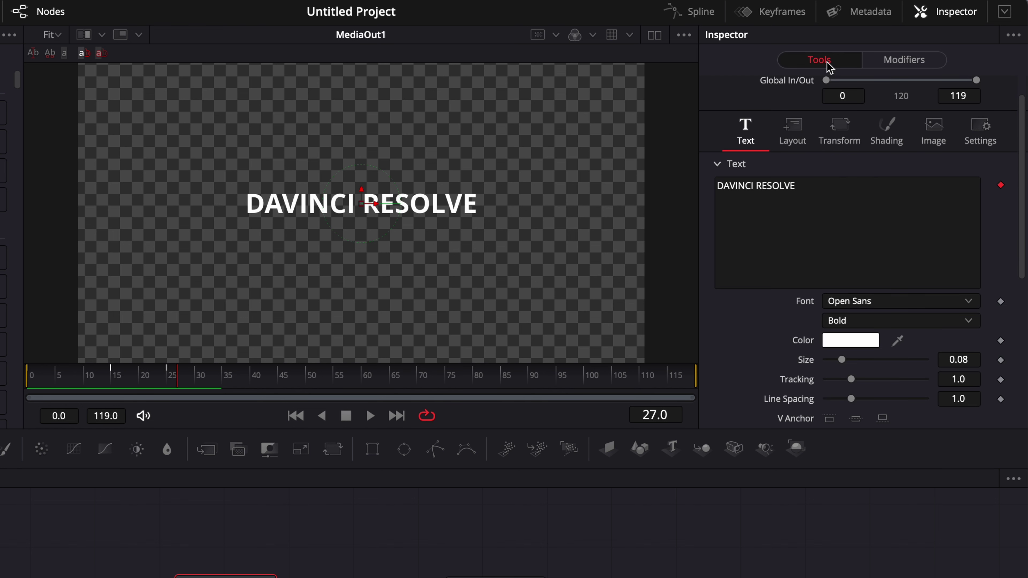
pyautogui.click(1001, 186)
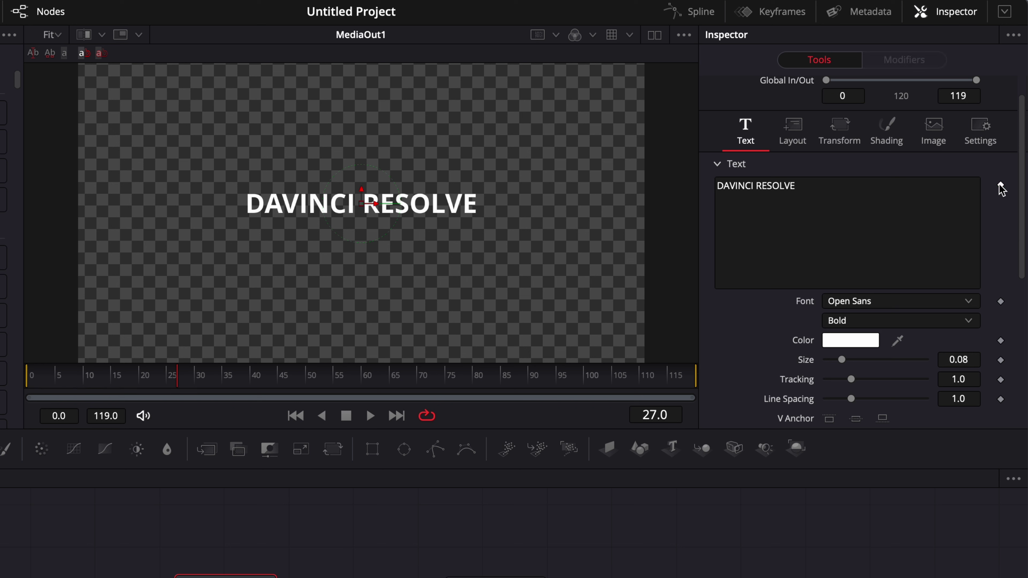
pyautogui.moveTo(134, 383); pyautogui.dragTo(36, 377)
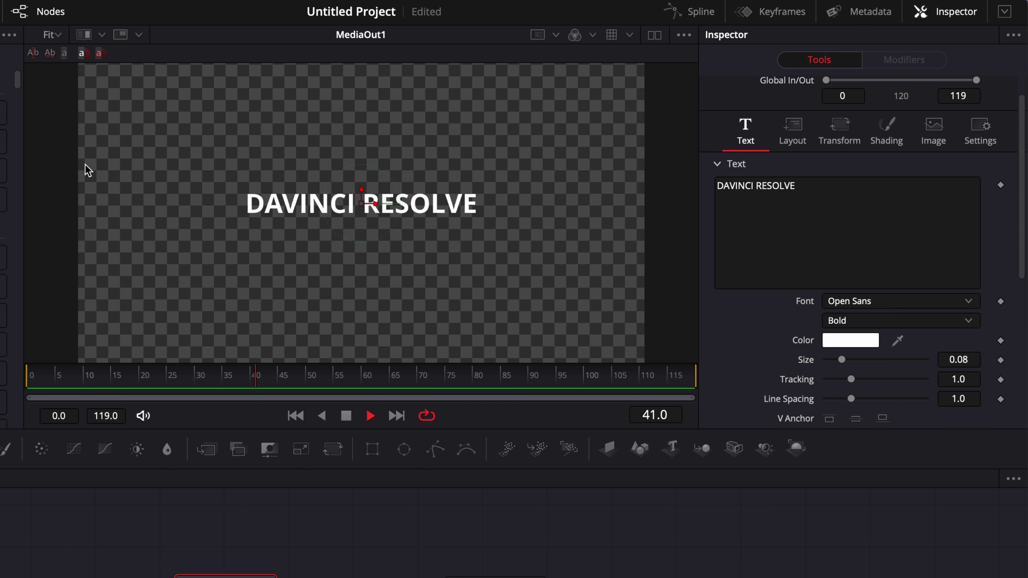
pyautogui.click(690, 11)
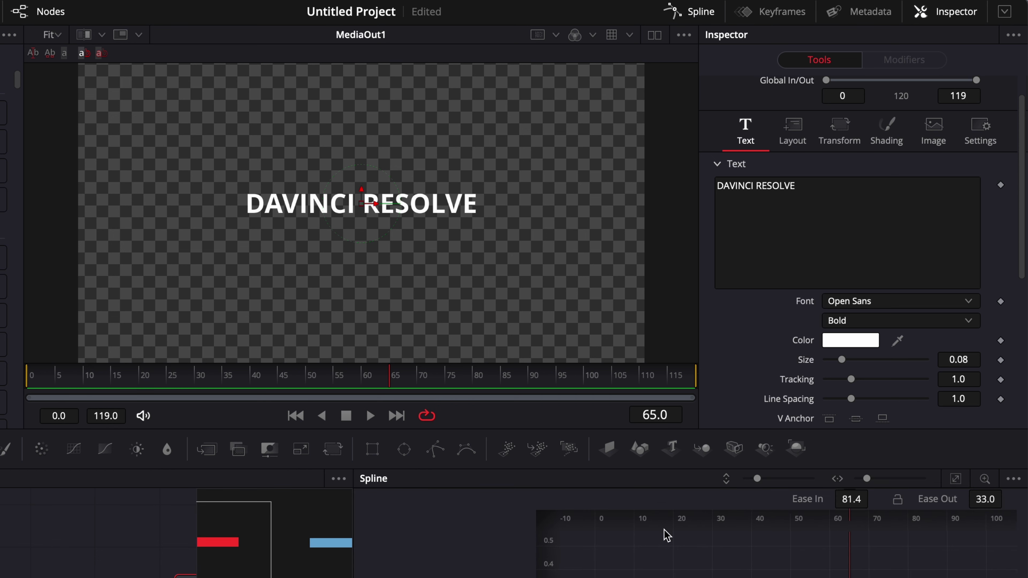
# - Close the Spline curve editor, leaving the fully formed DAVINCI RESOLVE title at frame 65
pyautogui.click(704, 12)
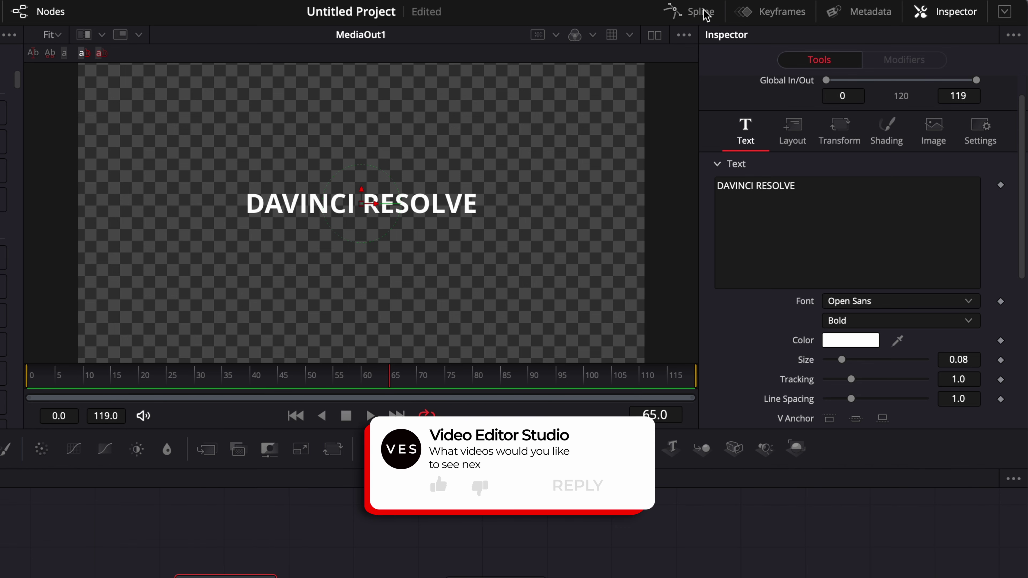